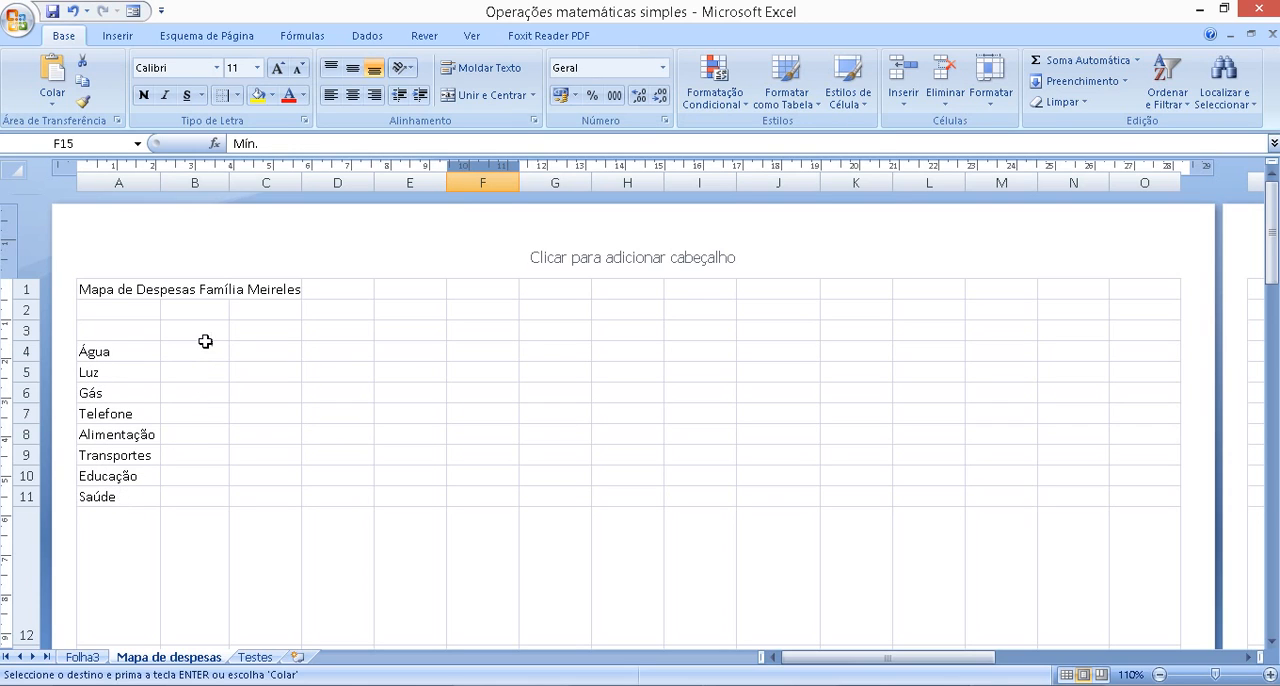
Enter Janeiro in B3 and fill the month series across row 3 through Dezembro in M3
left_click(204, 334)
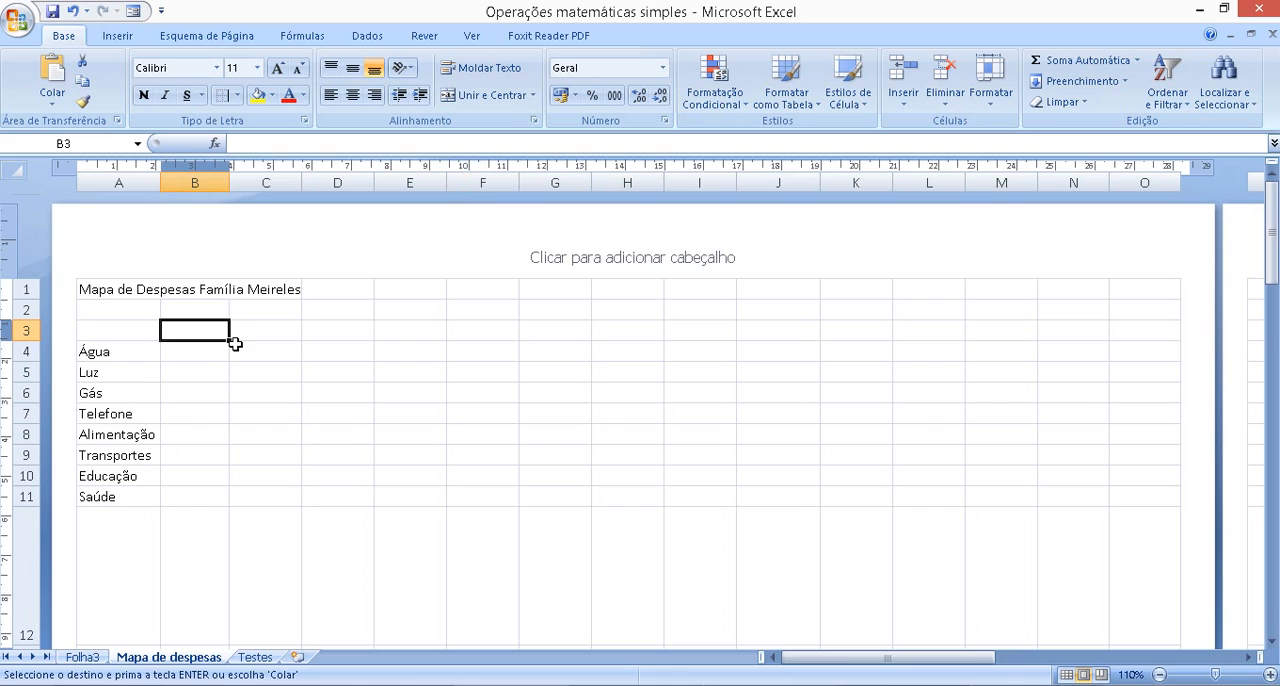
type("Janeir")
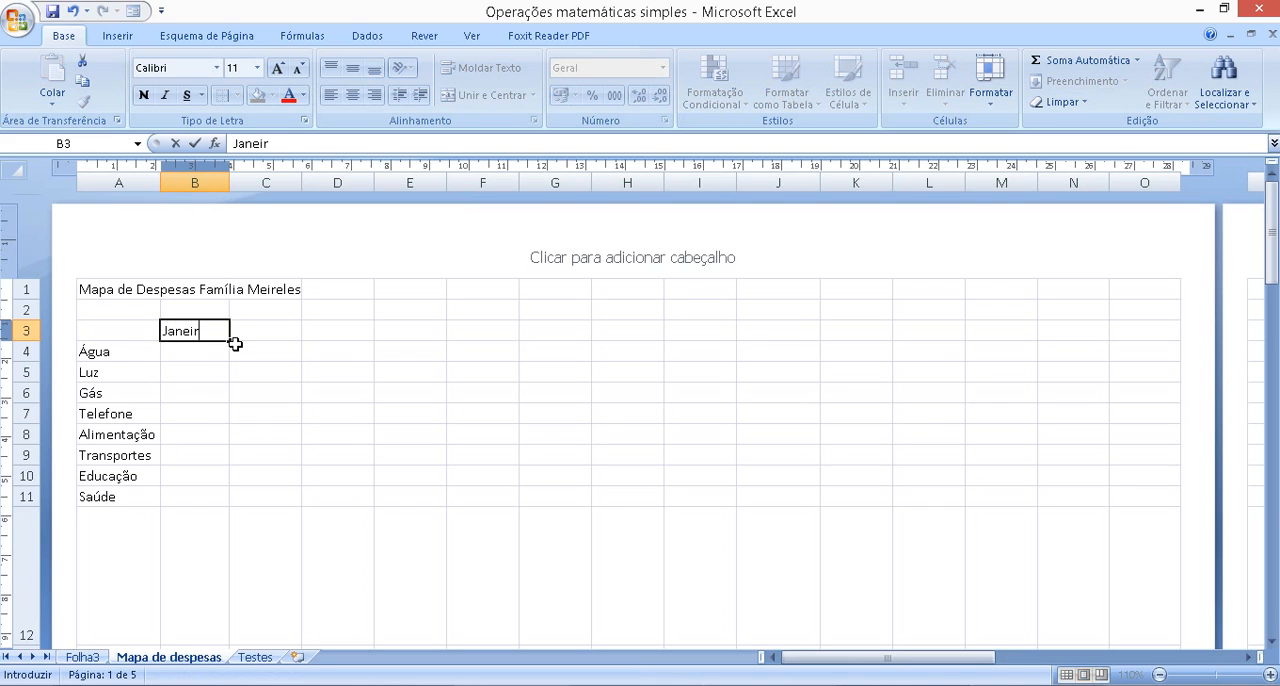
type("o")
left_click(323, 344)
left_click(199, 334)
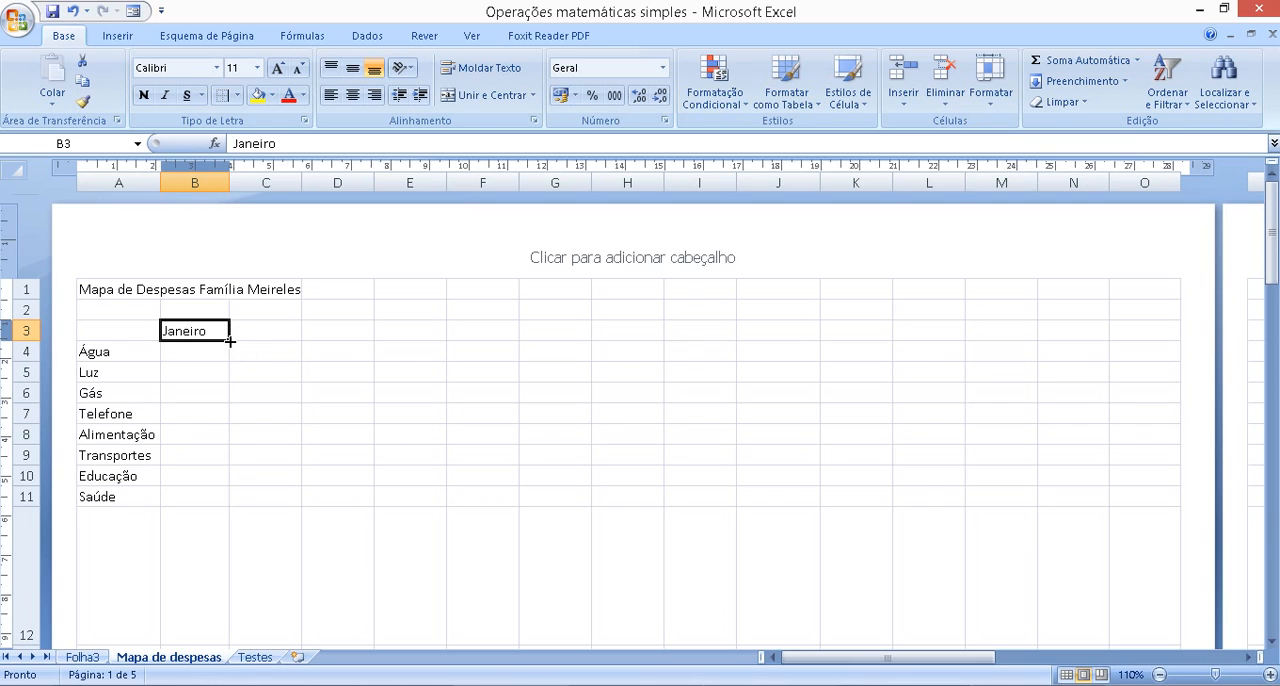
left_click_drag(230, 341, 1049, 332)
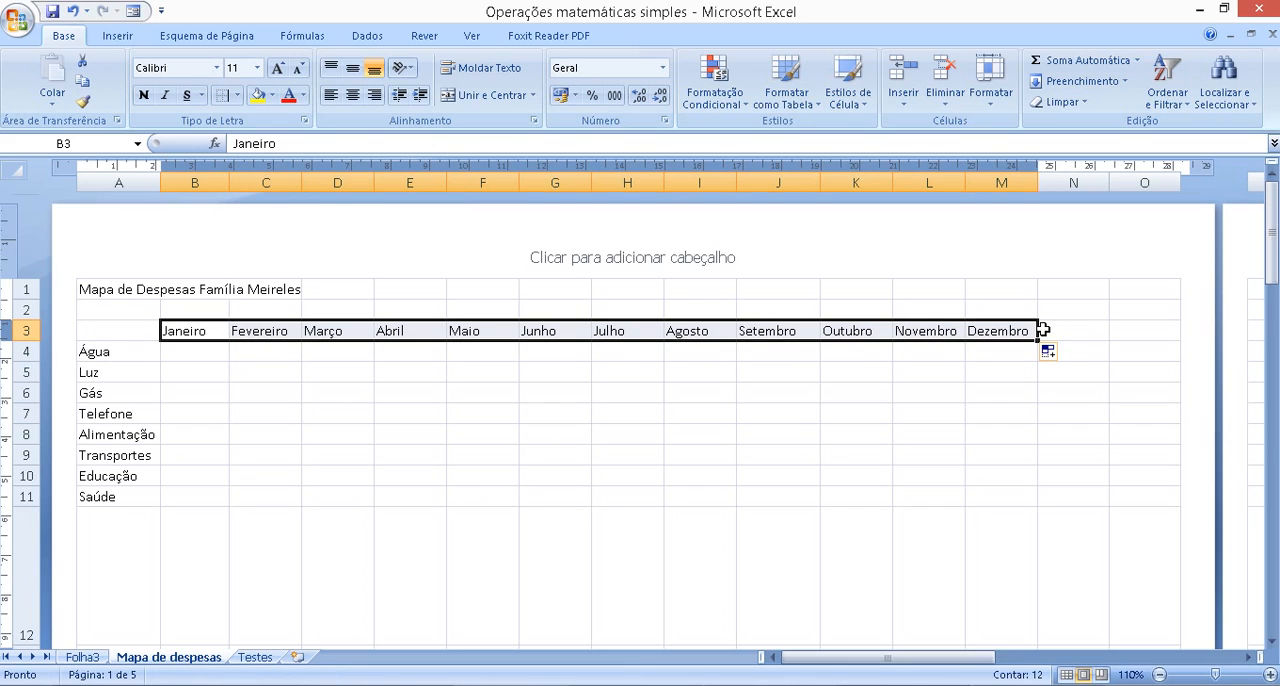
left_click(958, 373)
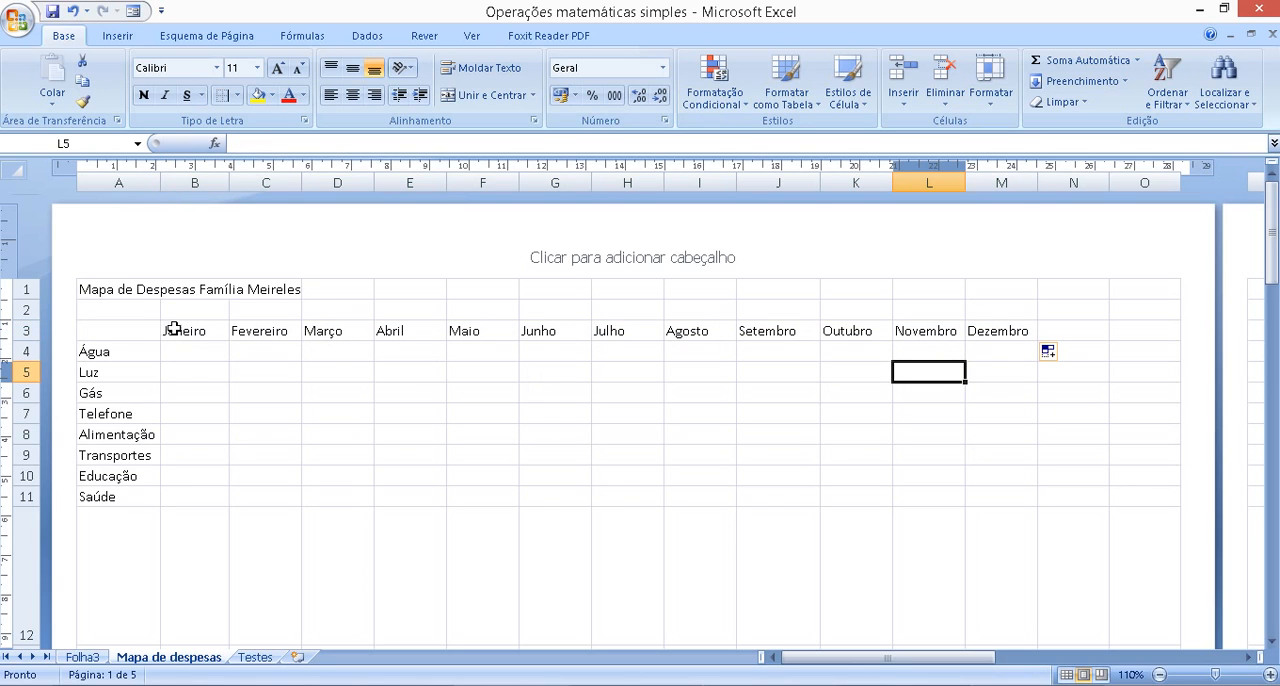
Dismiss the spelling check and paste the copied monthly expense amounts into the table starting at B4
left_click_drag(183, 331, 987, 497)
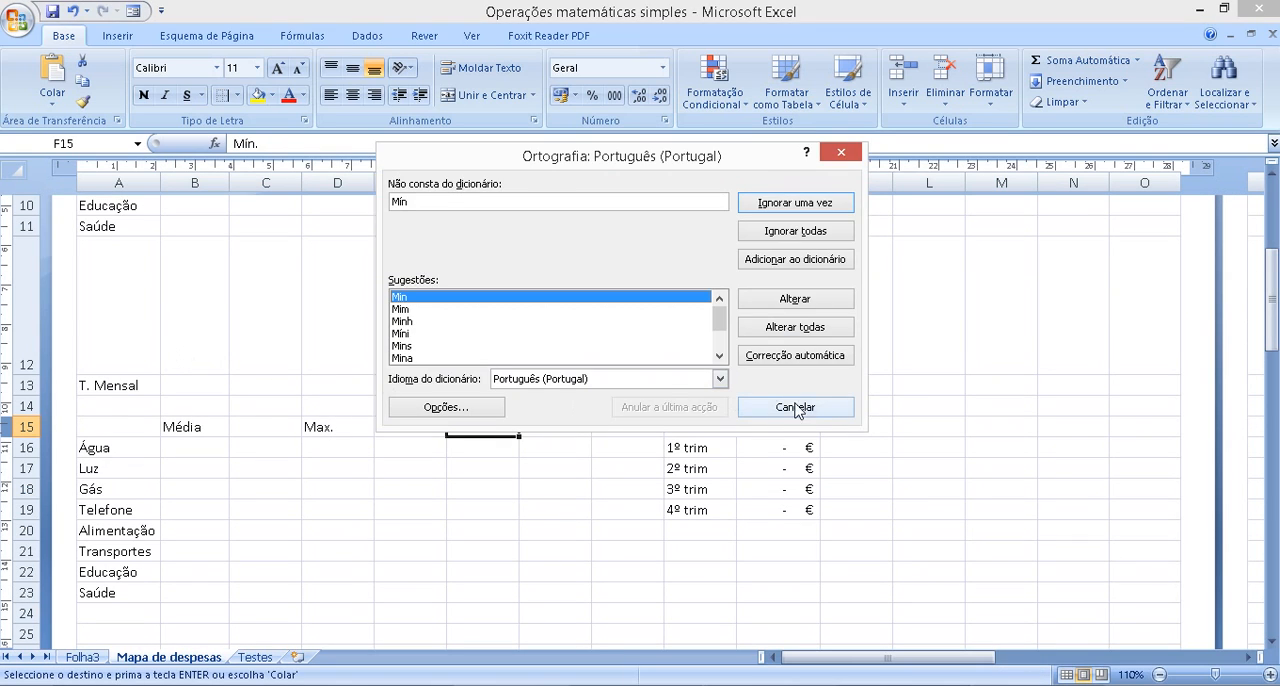
left_click(798, 410)
scroll(377, 457, "up", 4)
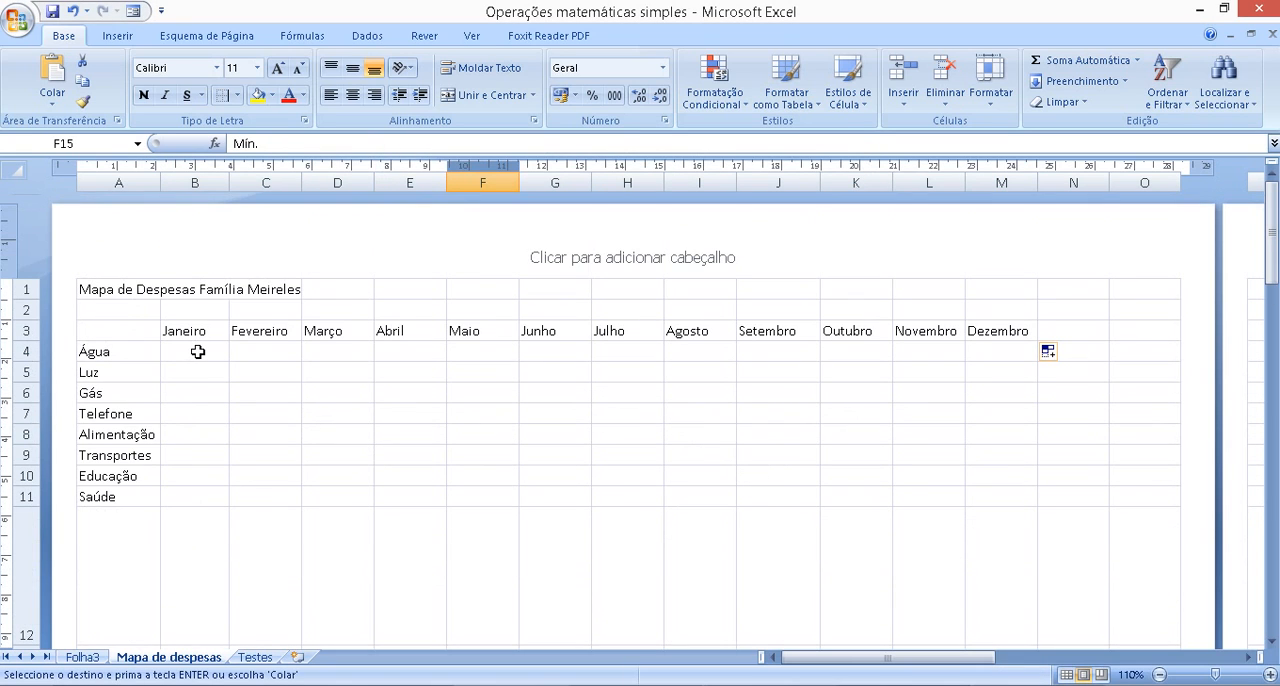
mouse_move(198, 352)
left_mouse_down()
mouse_move(200, 420)
mouse_move(220, 460)
mouse_move(213, 357)
left_mouse_up()
key("ctrl+v")
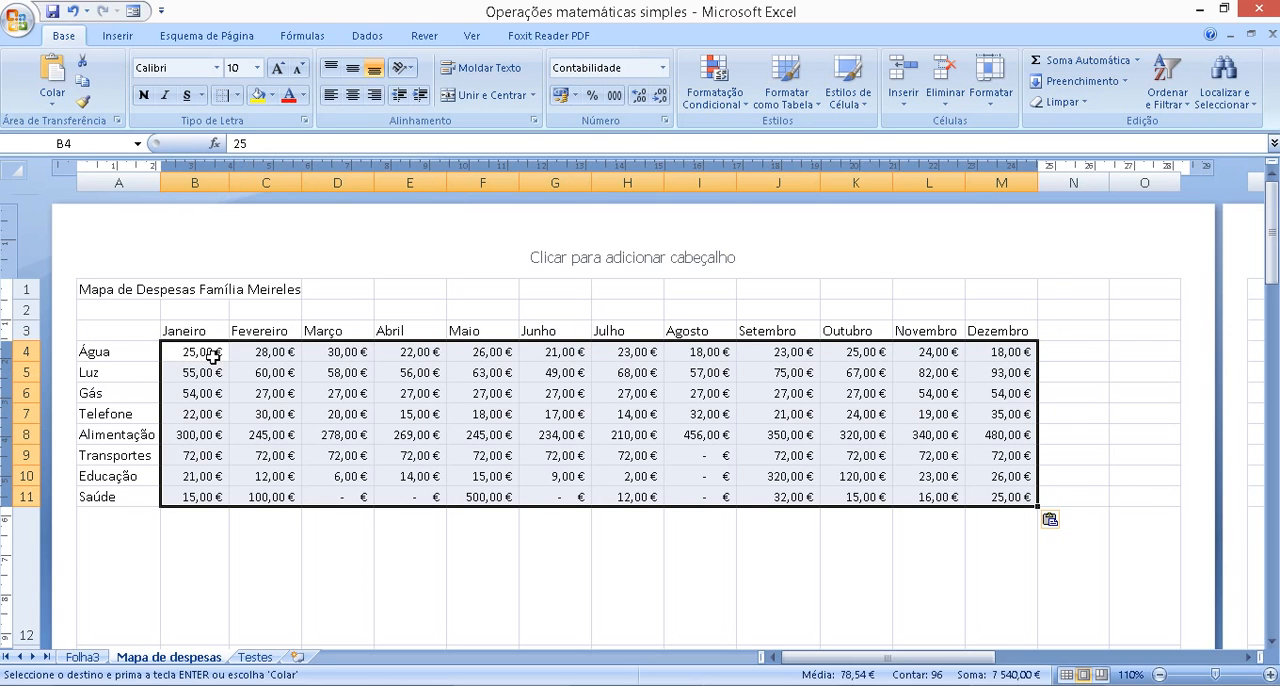
left_click(499, 546)
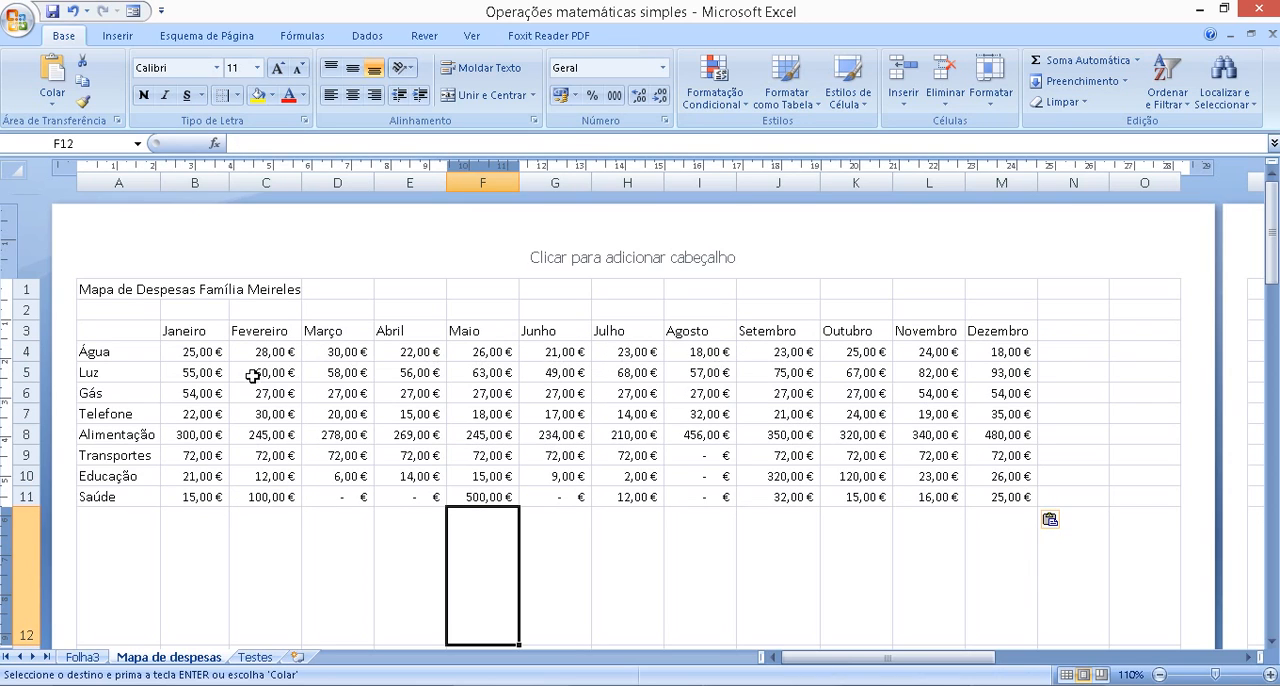
left_click(191, 350)
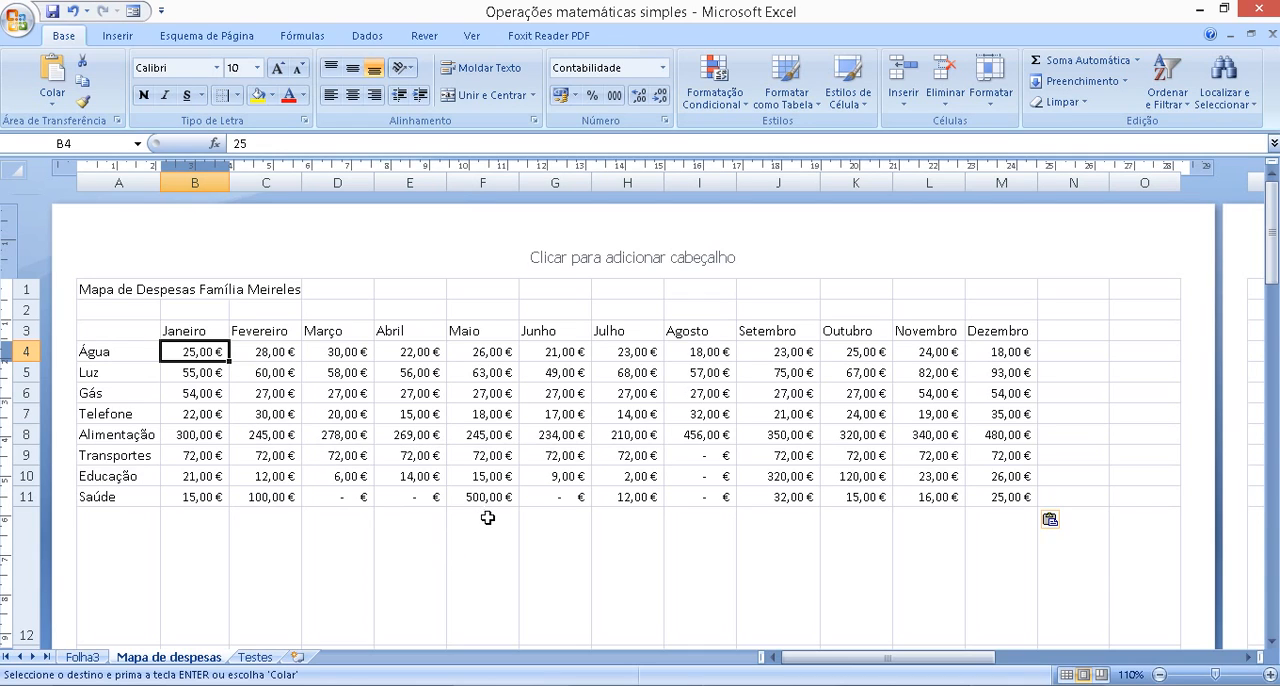
Shrink the oversized empty row 12 to slightly more than the normal row height
scroll(490, 516, "down", 2)
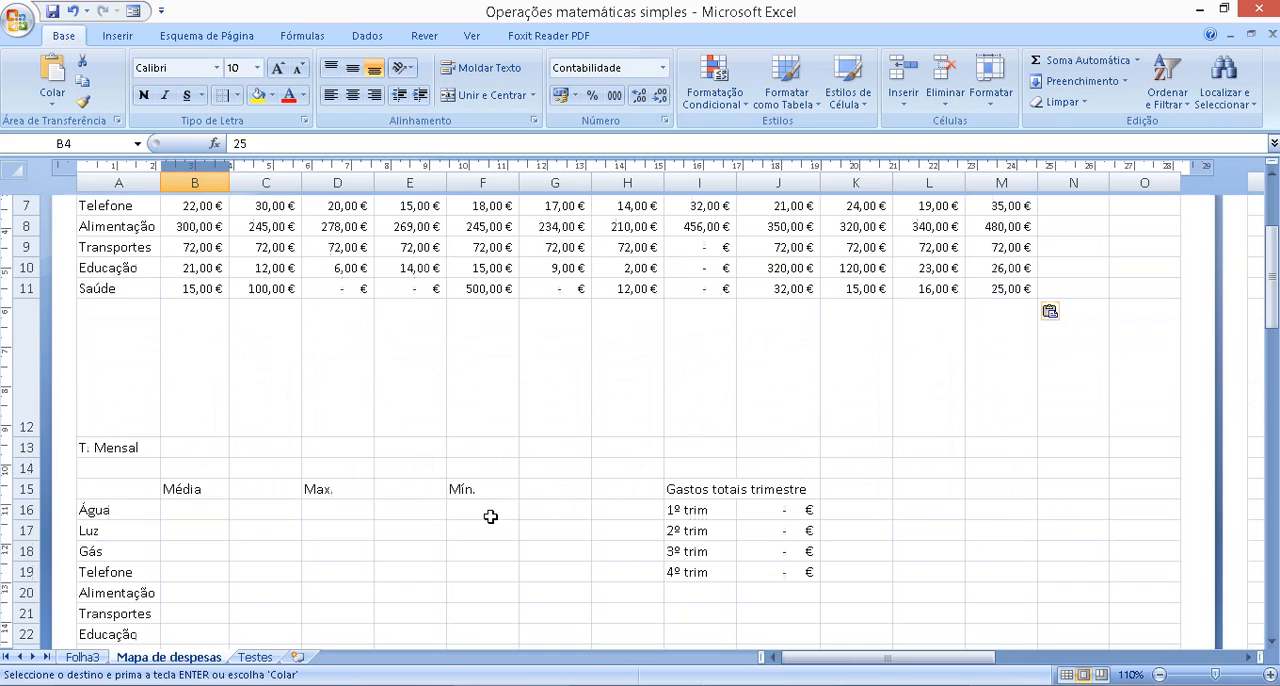
left_click_drag(26, 434, 51, 325)
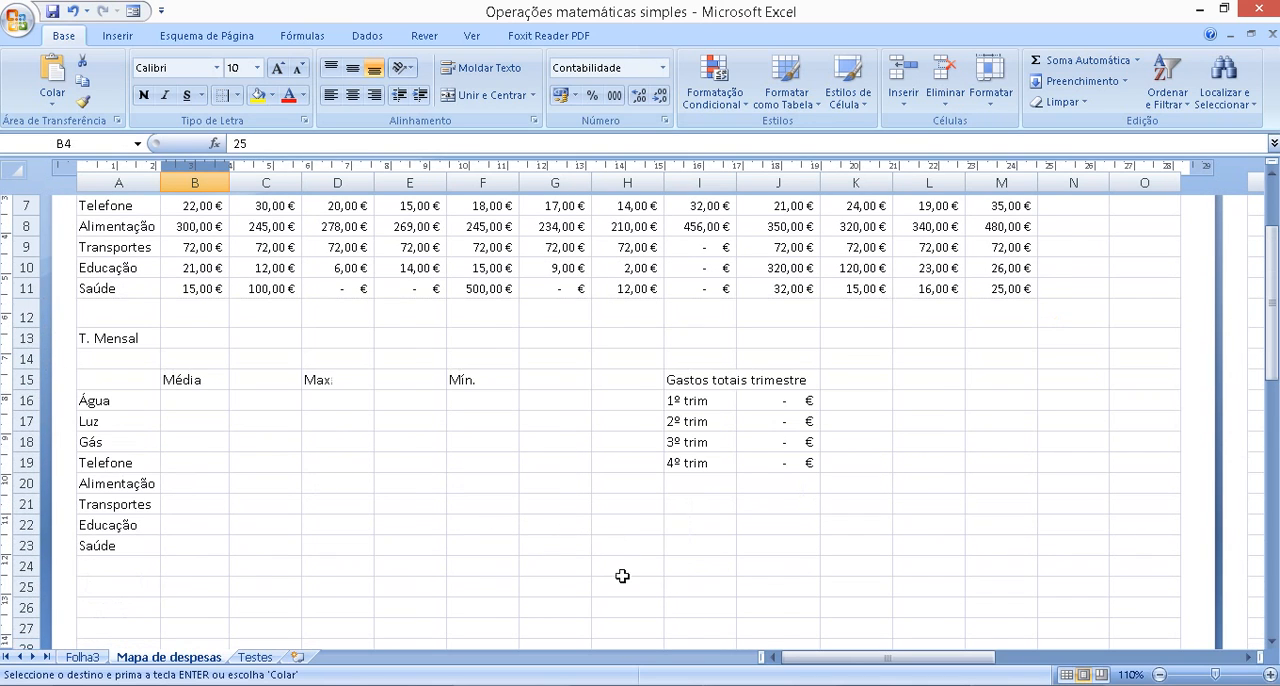
scroll(630, 585, "up", 3)
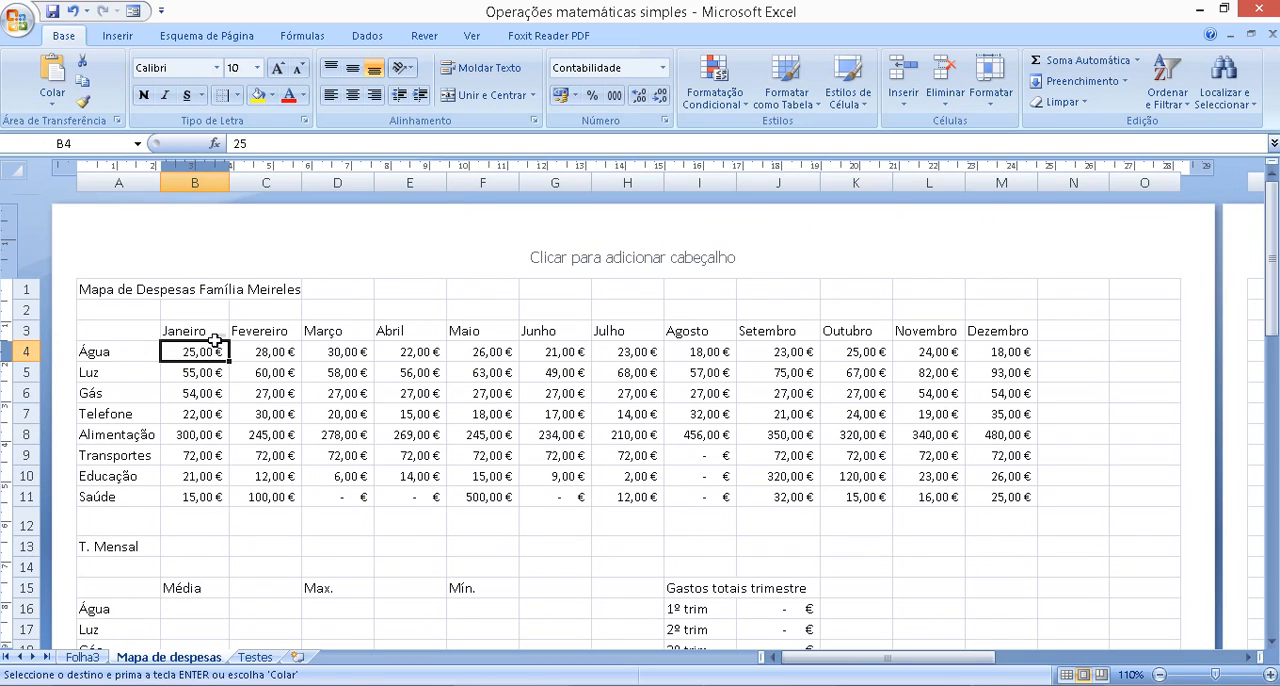
Sum the January expenses B4:B11 in the T. Mensal cell B13, and widen column B enough to display the total
left_click(195, 547)
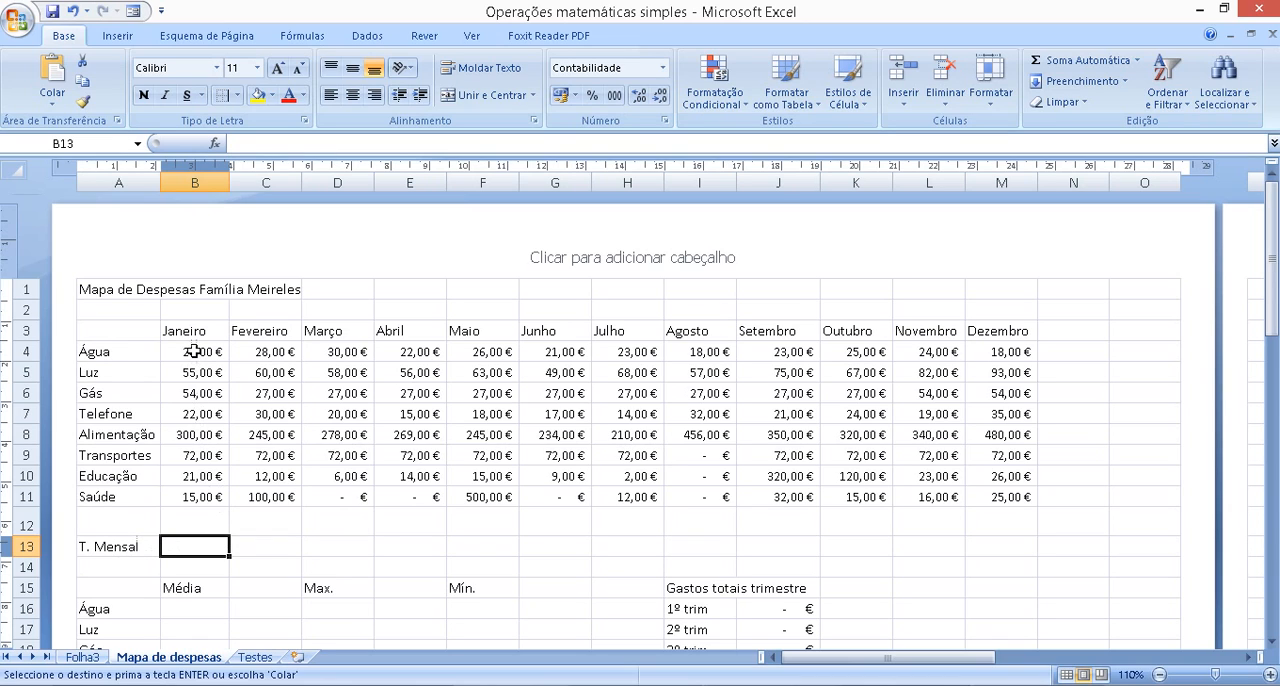
left_click(194, 351)
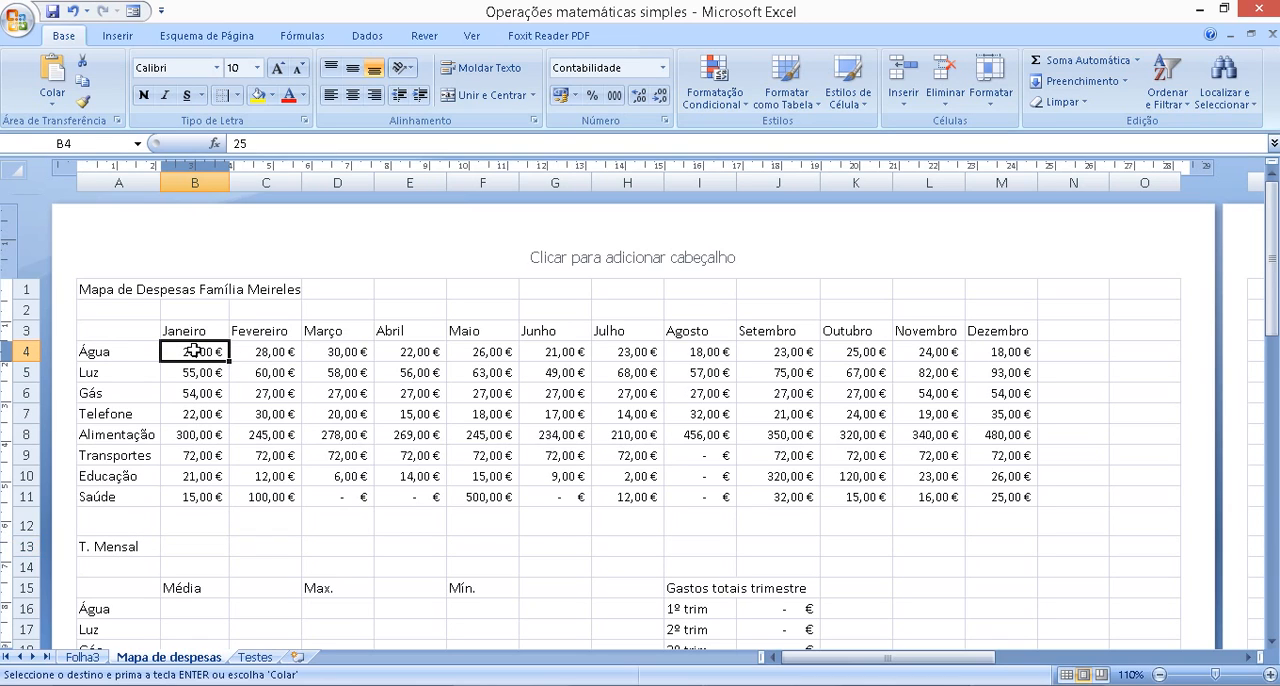
left_click(197, 545)
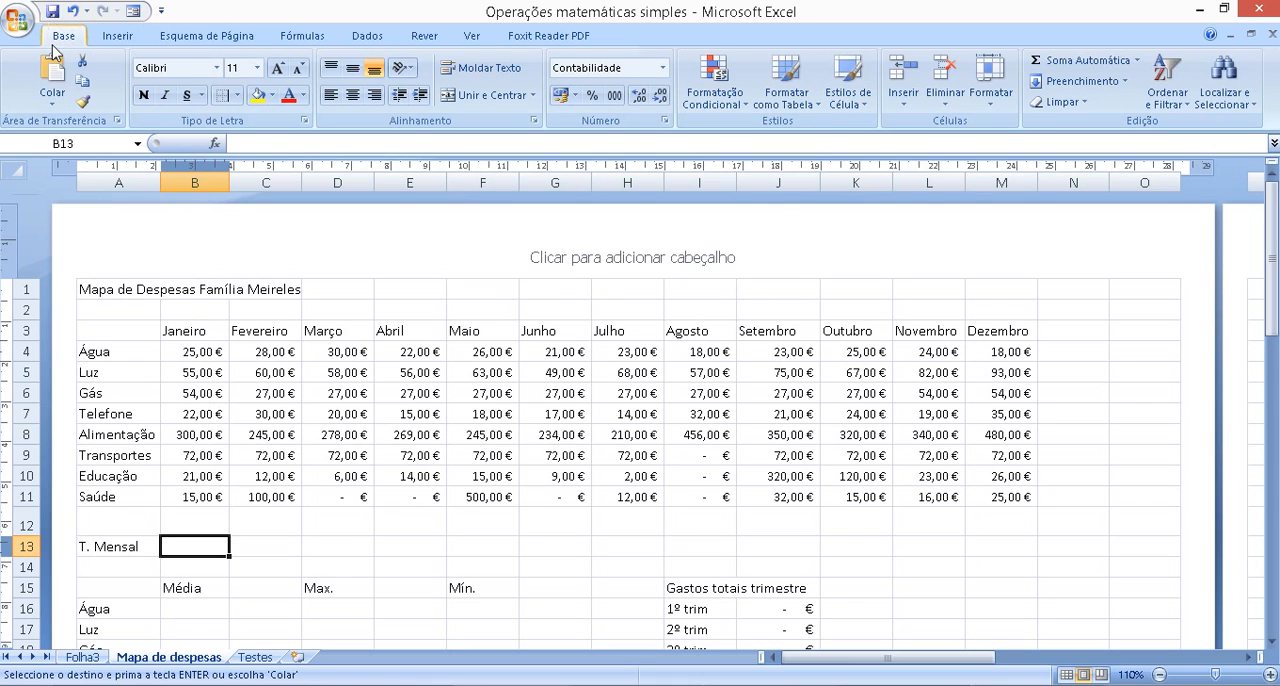
left_click(1093, 67)
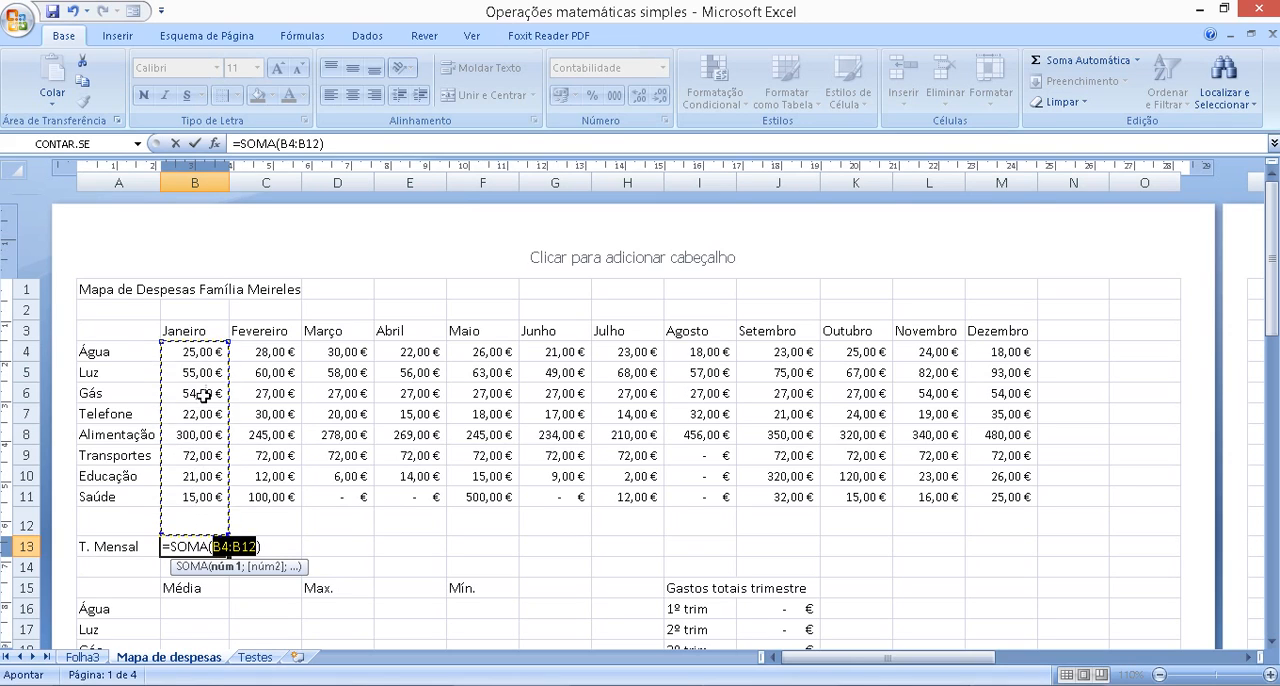
left_click_drag(200, 350, 205, 490)
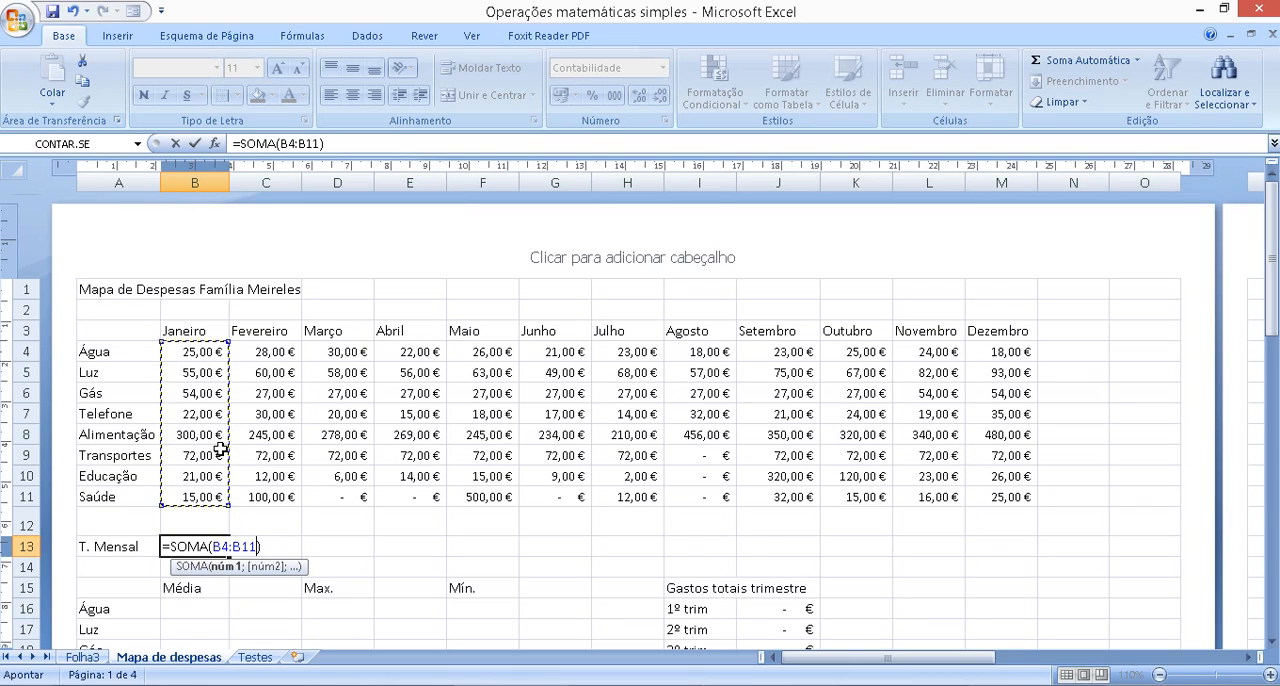
key("Return")
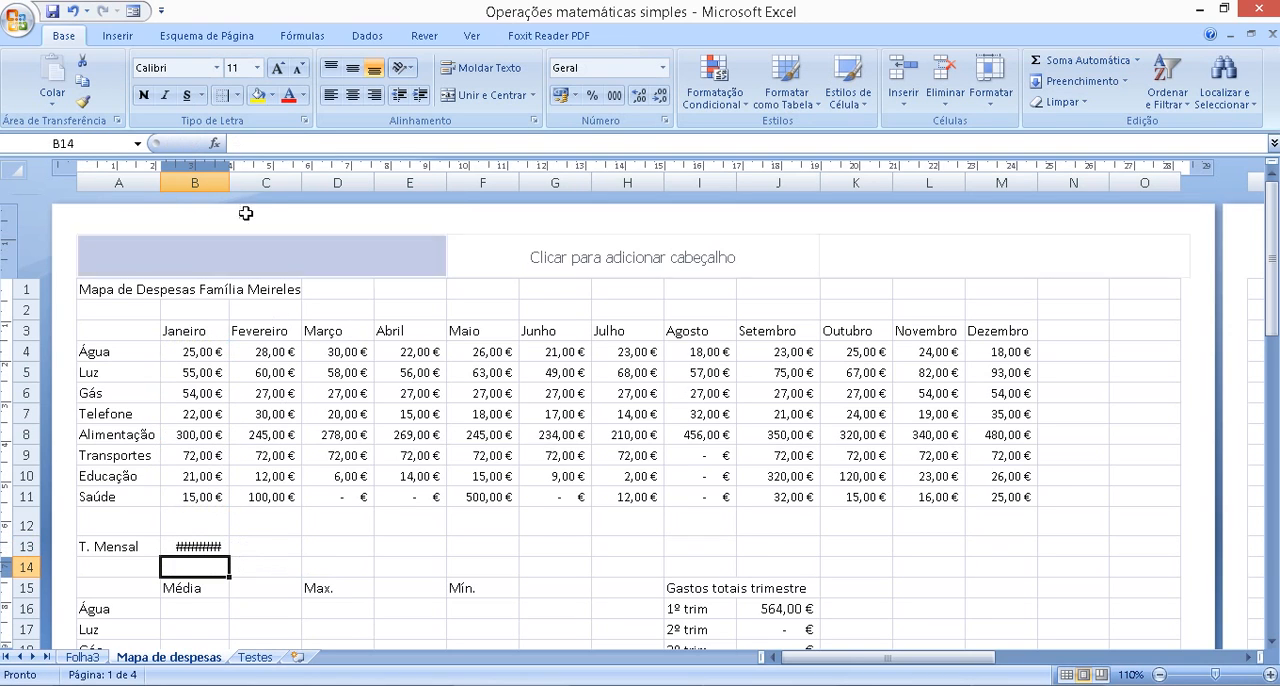
left_click_drag(232, 180, 241, 179)
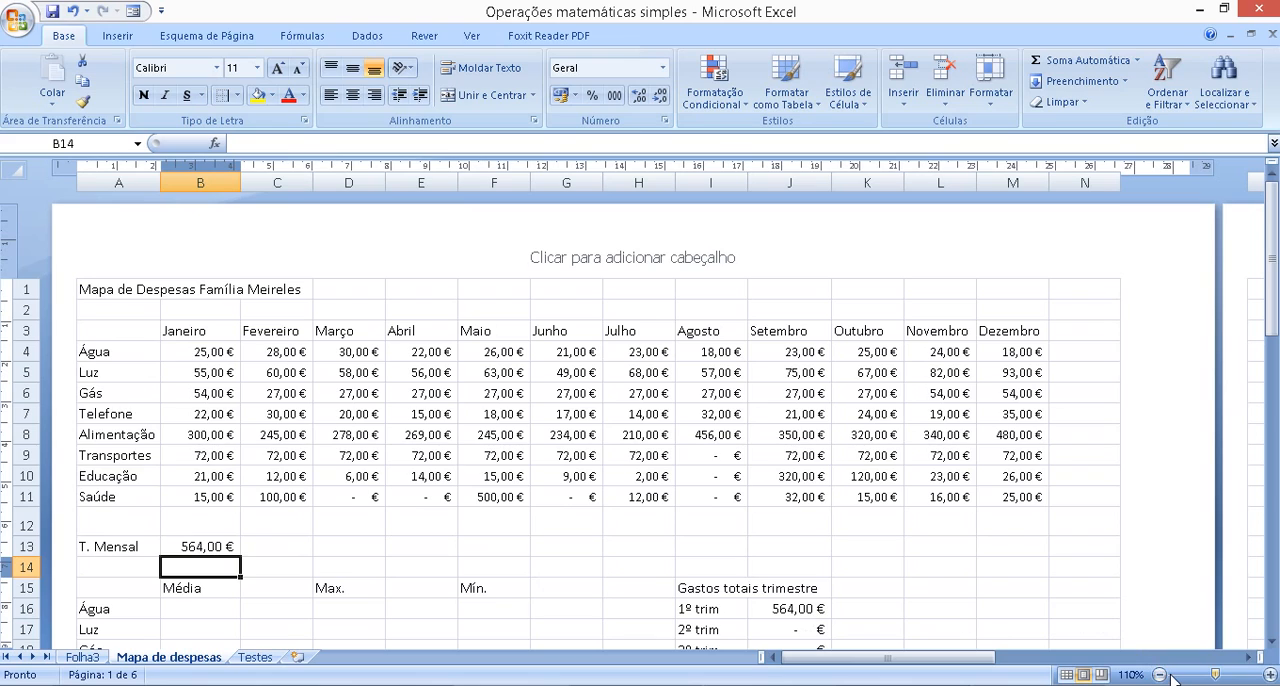
Fill the January total formula from B13 across the T. Mensal row to Dezembro in M13
left_click(212, 547)
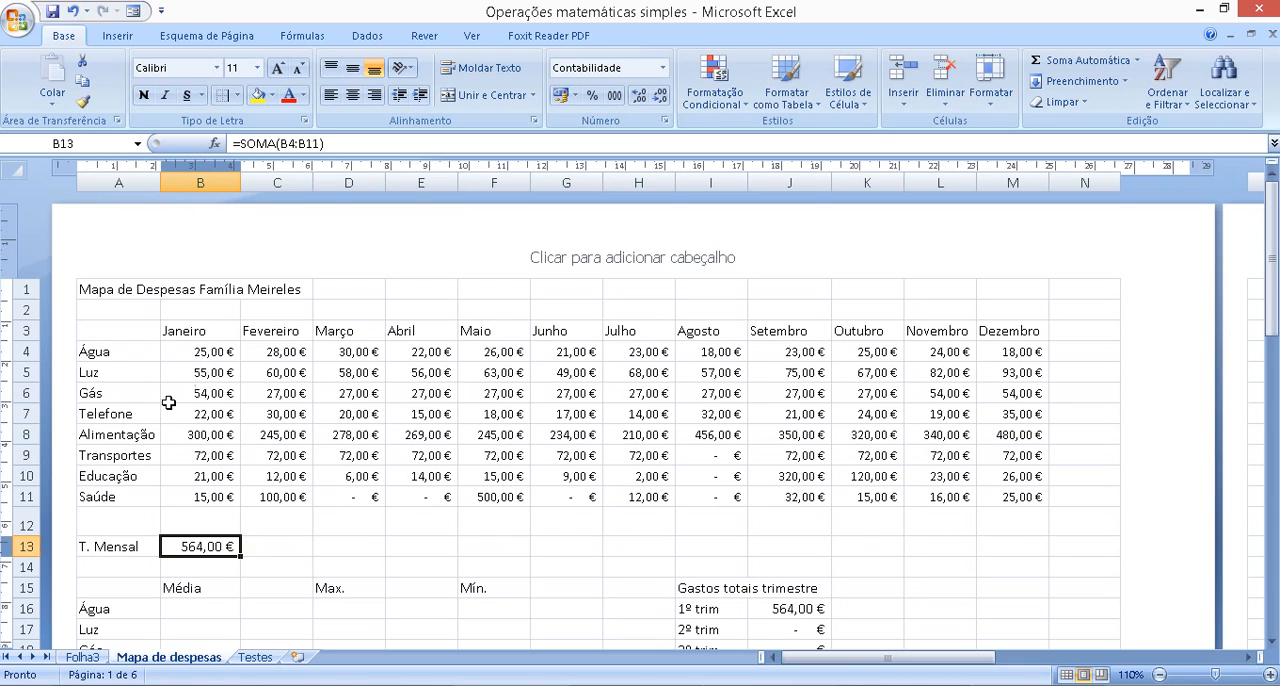
left_click(299, 514)
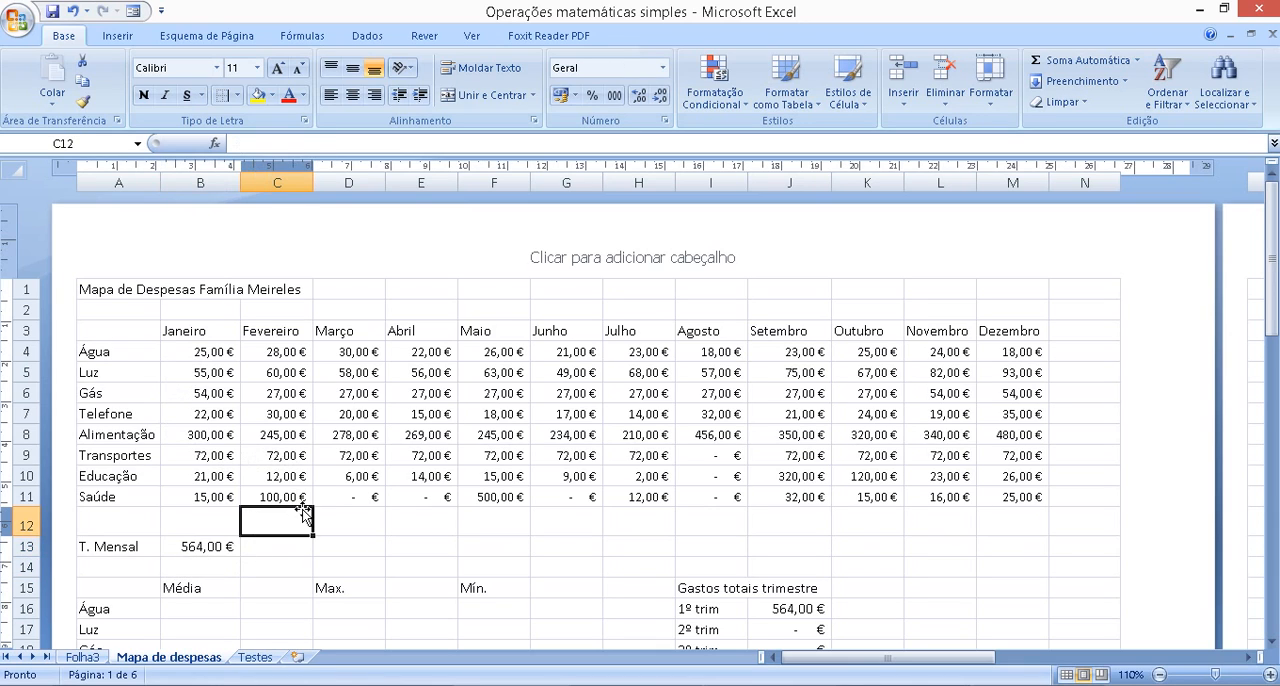
left_click(189, 332)
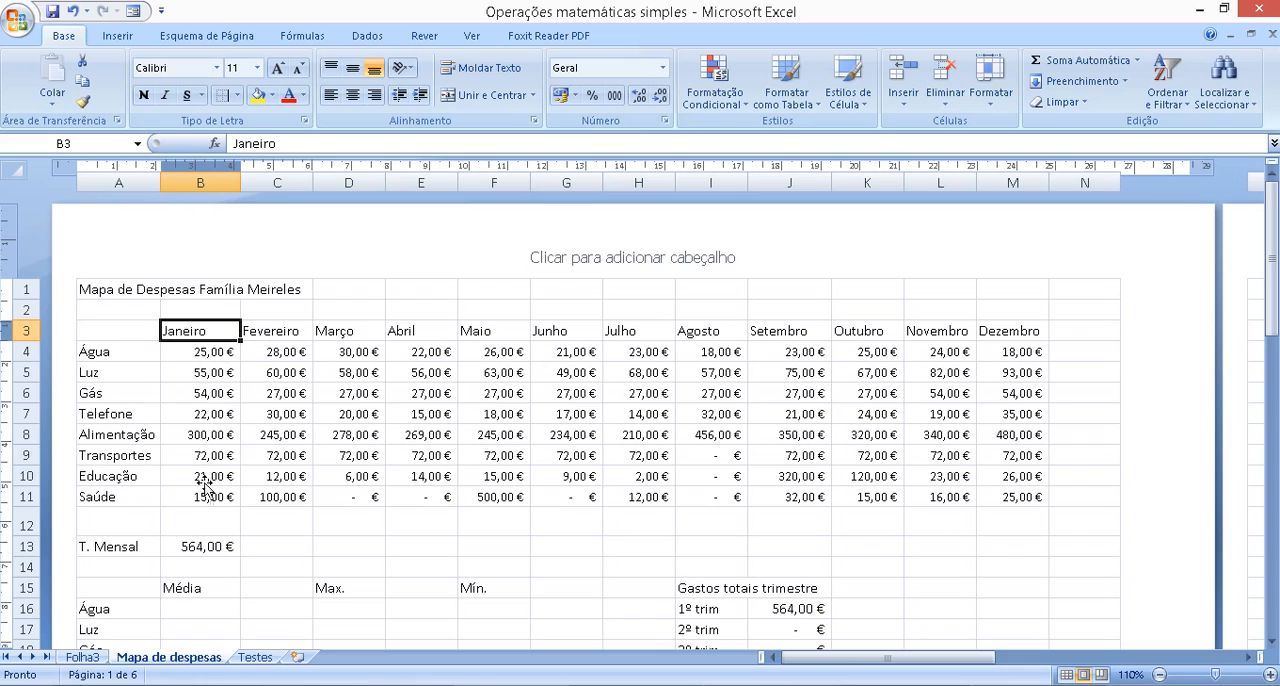
left_click(202, 548)
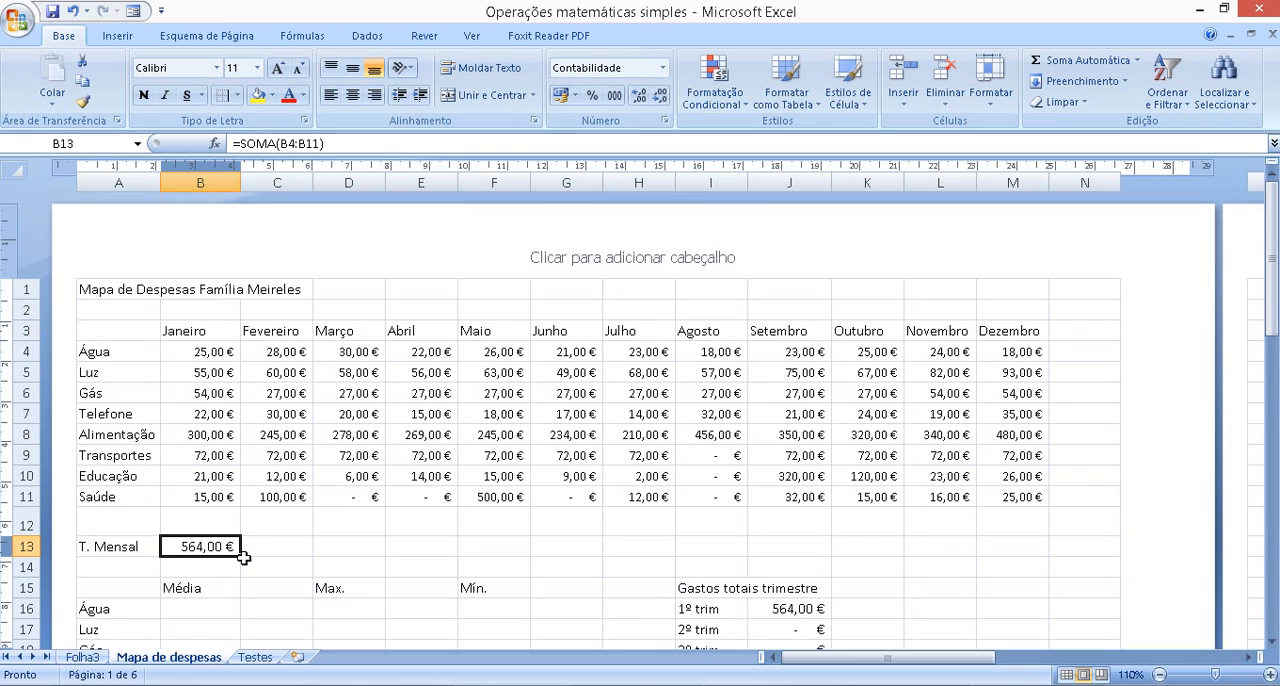
left_click_drag(242, 557, 1027, 557)
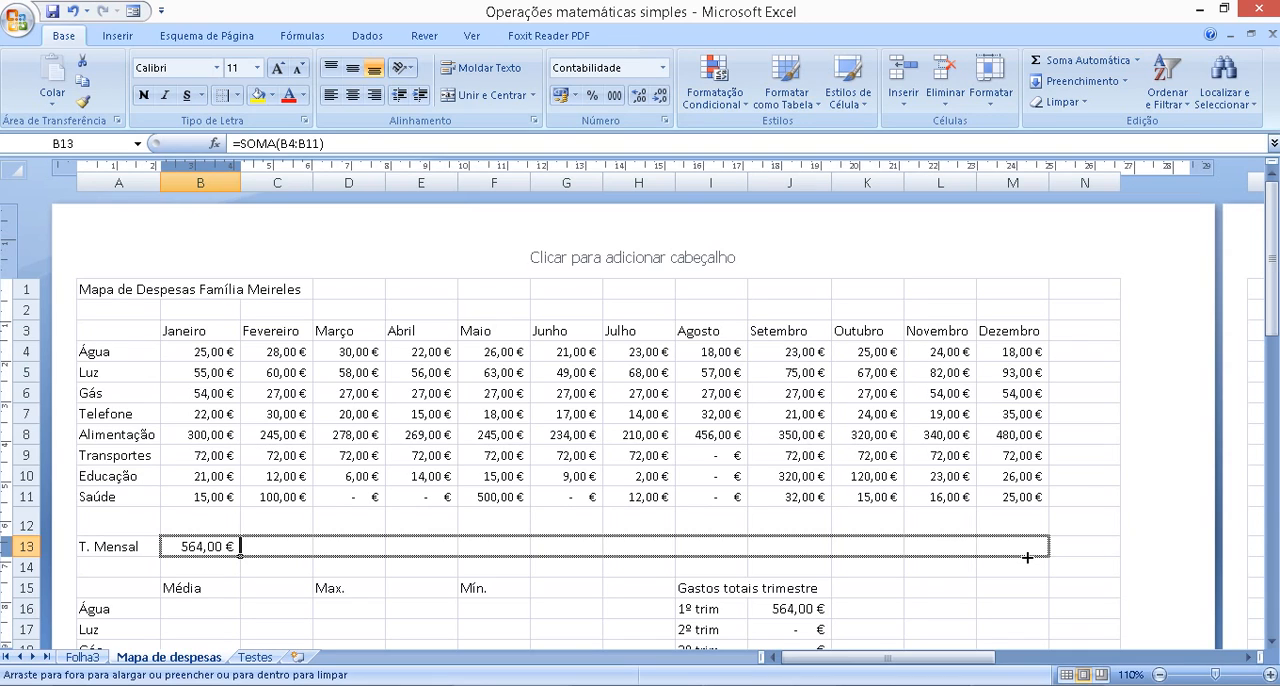
left_click_drag(1029, 555, 1029, 555)
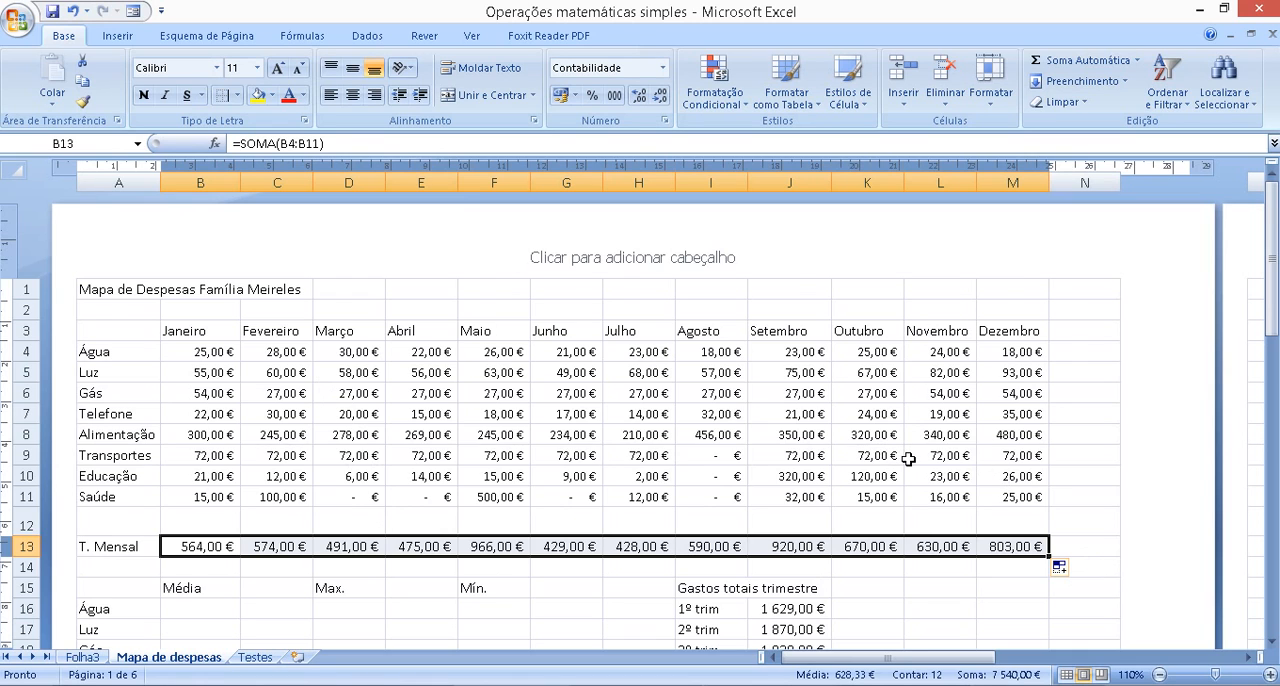
Clear the quarterly total cells J16:J19 under Gastos totais trimestre
scroll(898, 459, "down", 2)
left_click_drag(796, 404, 796, 463)
key("Delete")
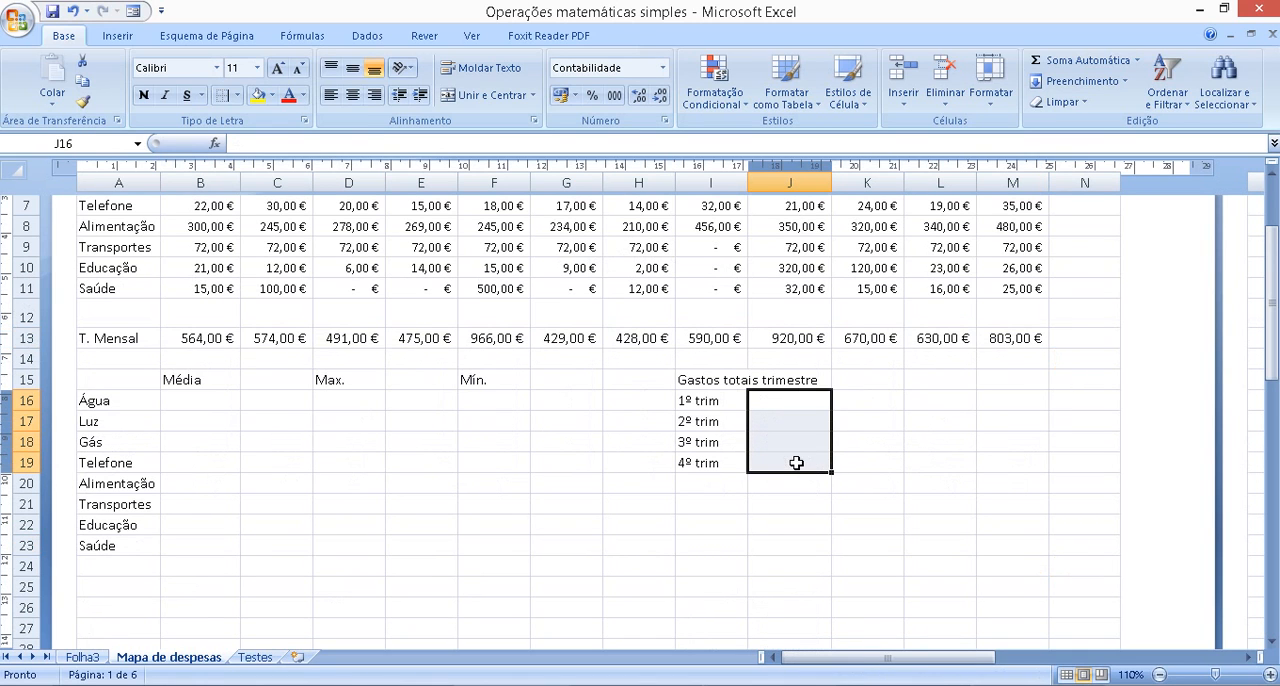
scroll(437, 513, "up", 3)
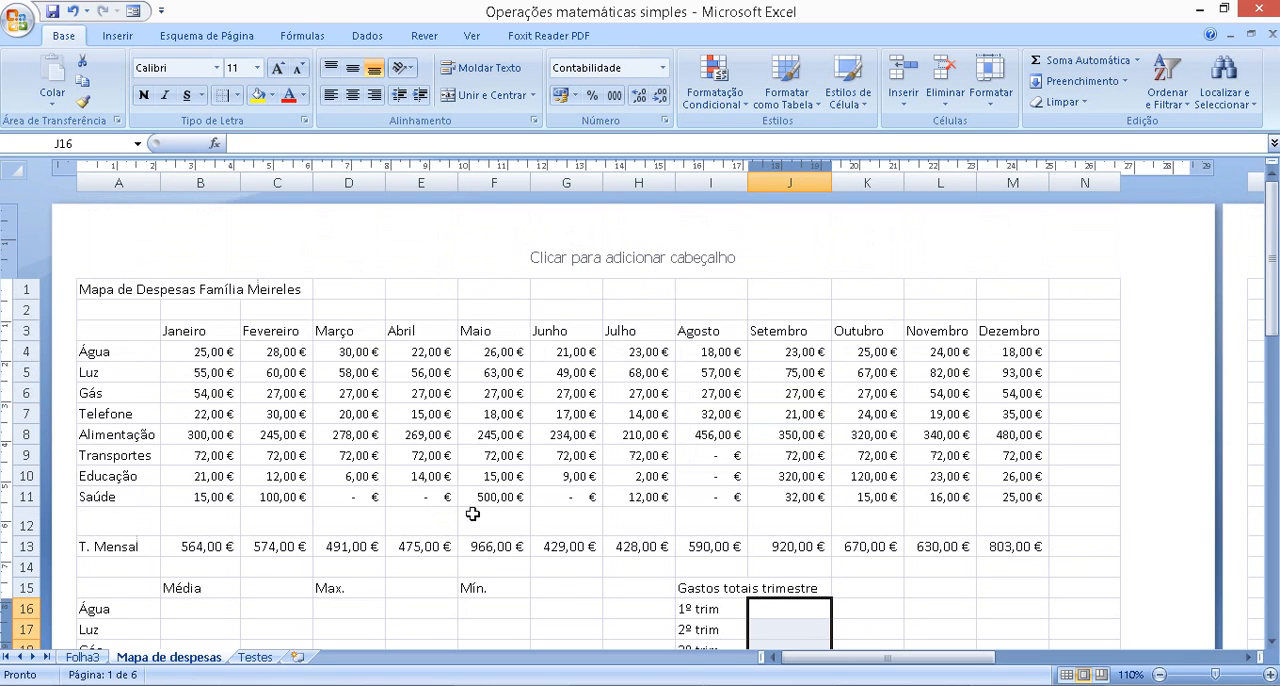
Calculate the average of the Água expenses B4:M4 in the Média cell B16
left_click(1274, 641)
left_click(1274, 641)
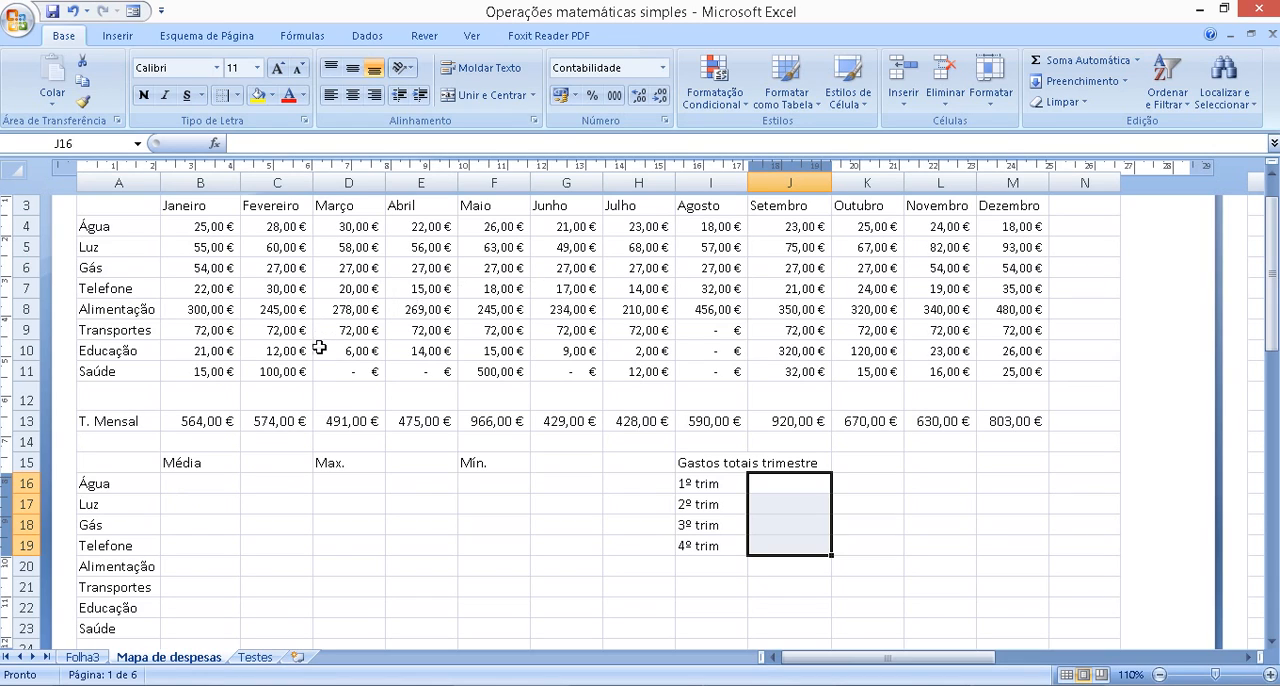
left_click(198, 487)
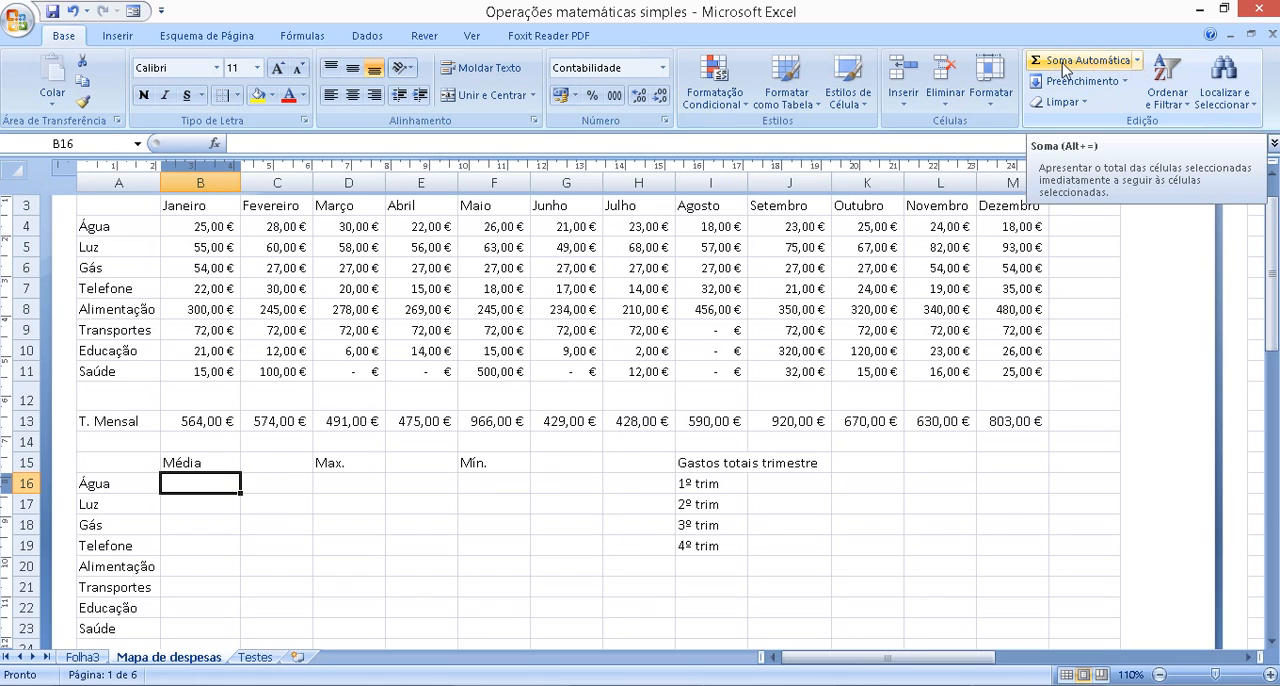
left_click(1138, 61)
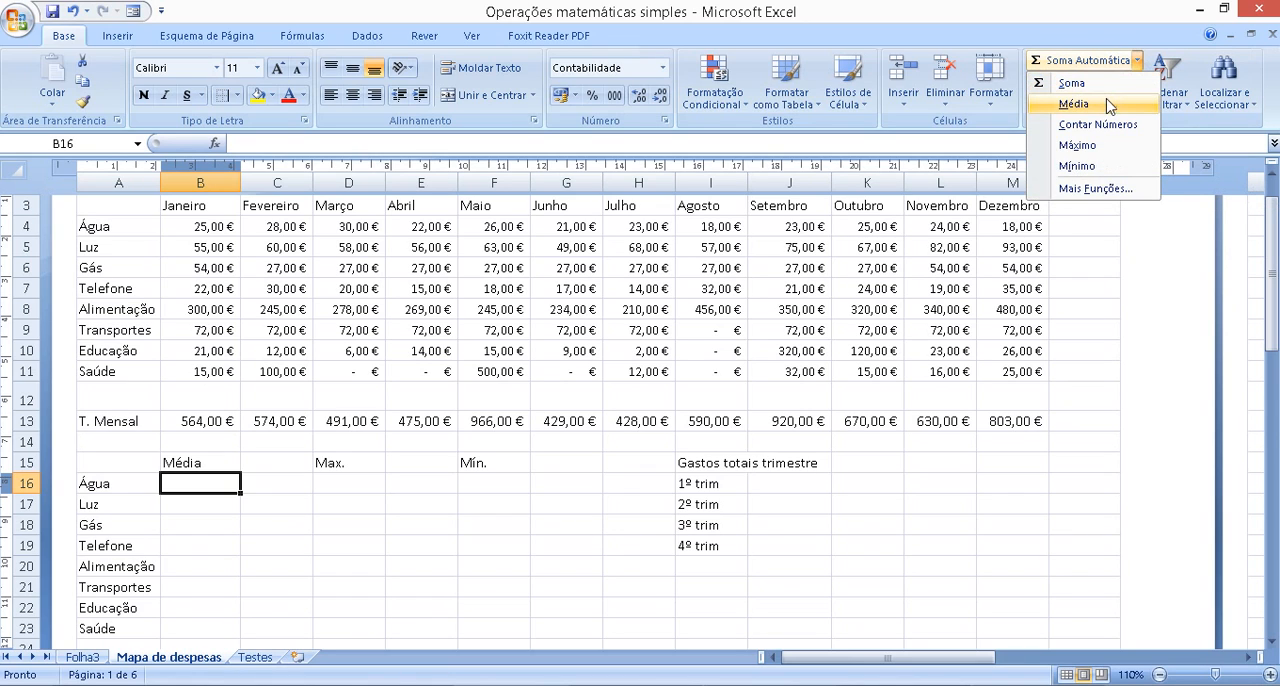
left_click(1074, 104)
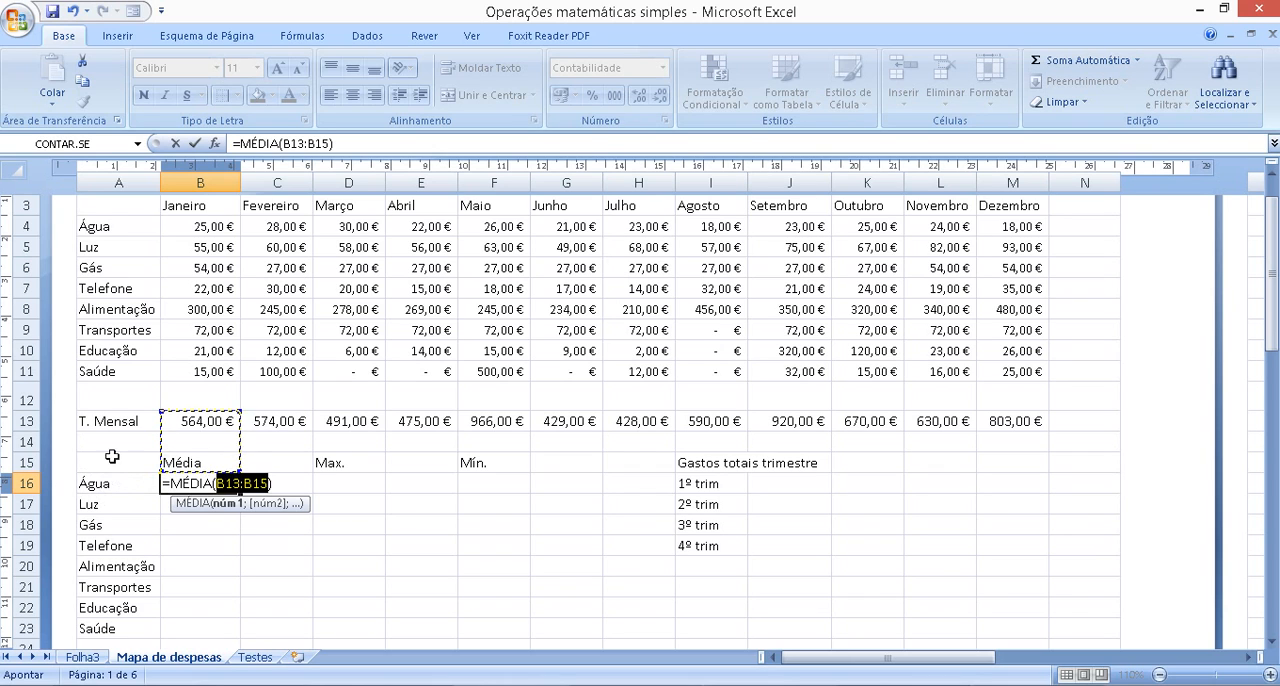
left_click_drag(185, 227, 1005, 228)
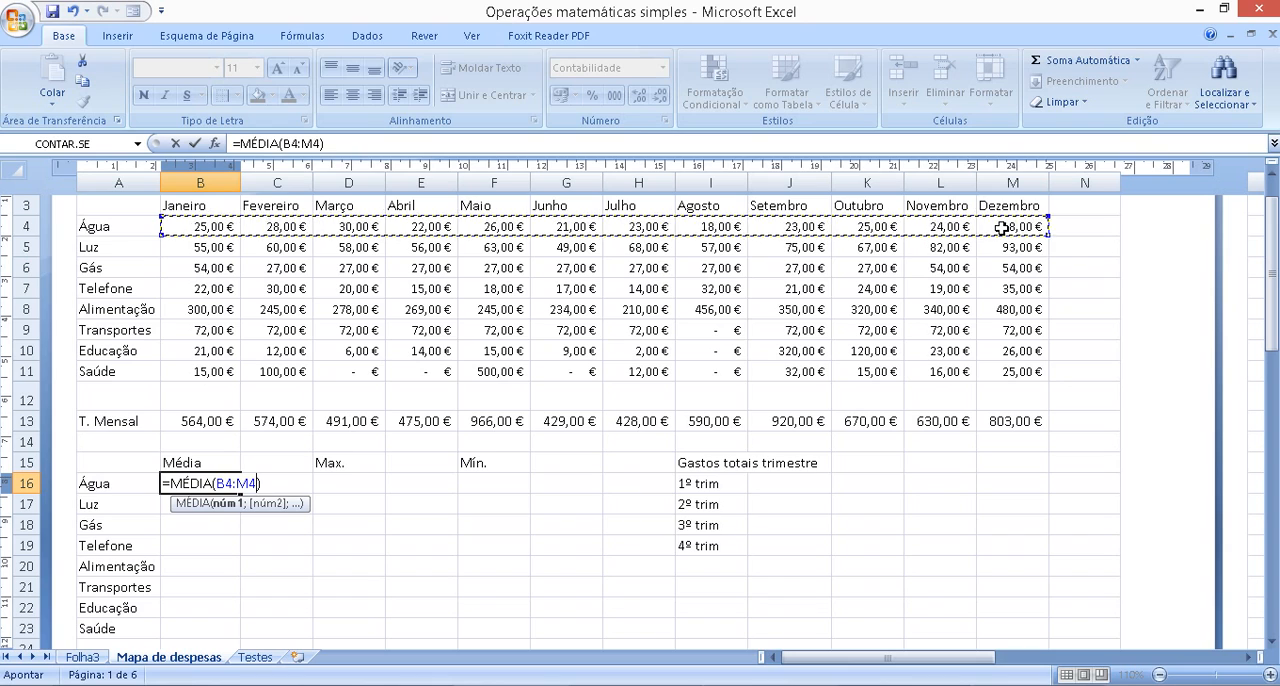
key("Return")
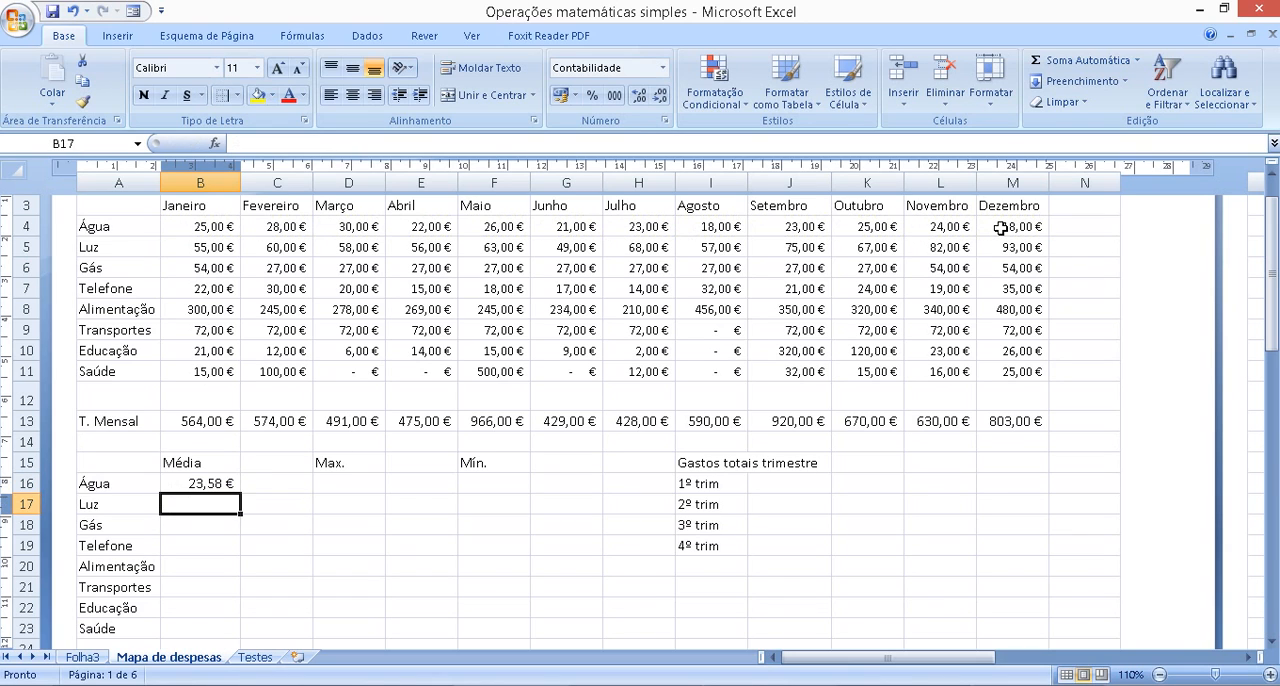
Fill the Água average formula from B16 down the Média column to Saúde in B23
left_click(214, 485)
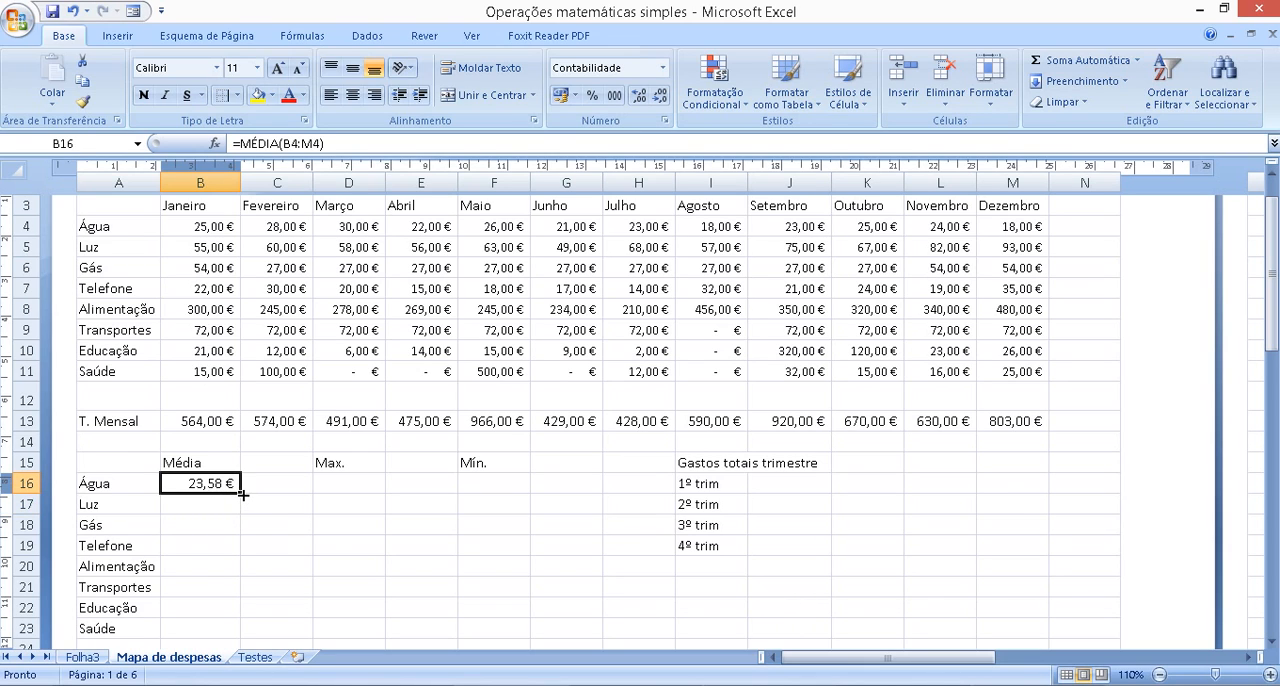
left_click_drag(242, 494, 242, 628)
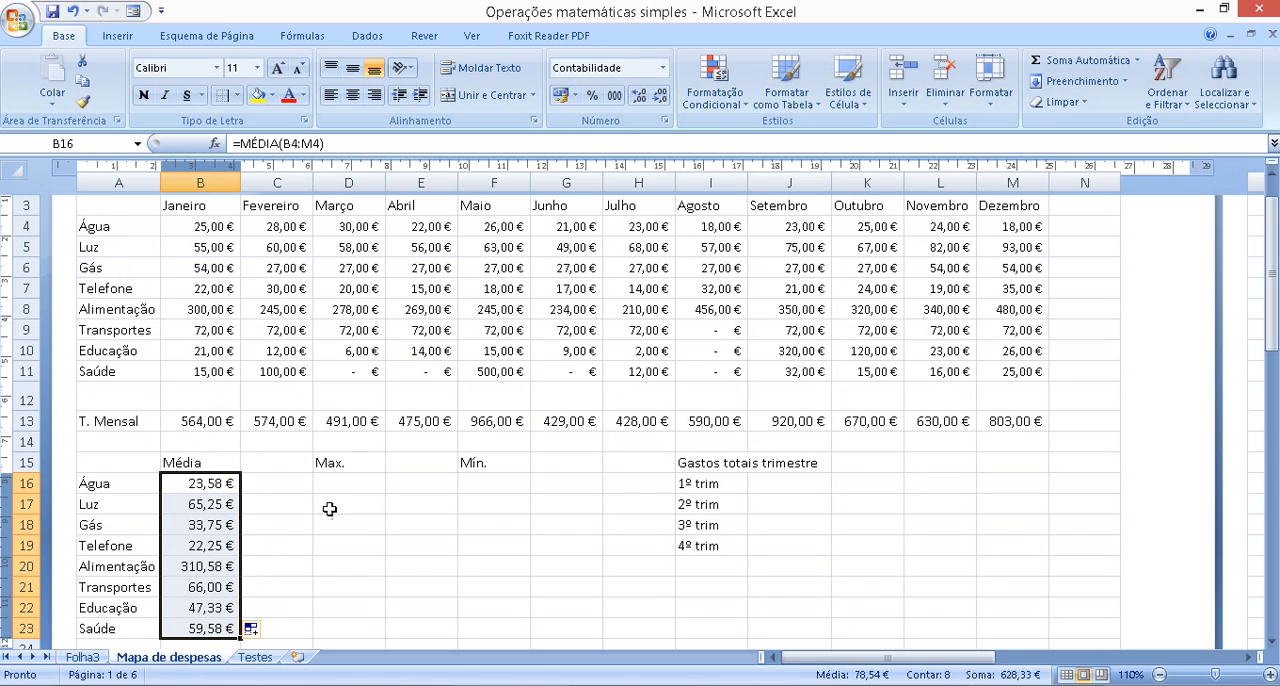
left_click(455, 544)
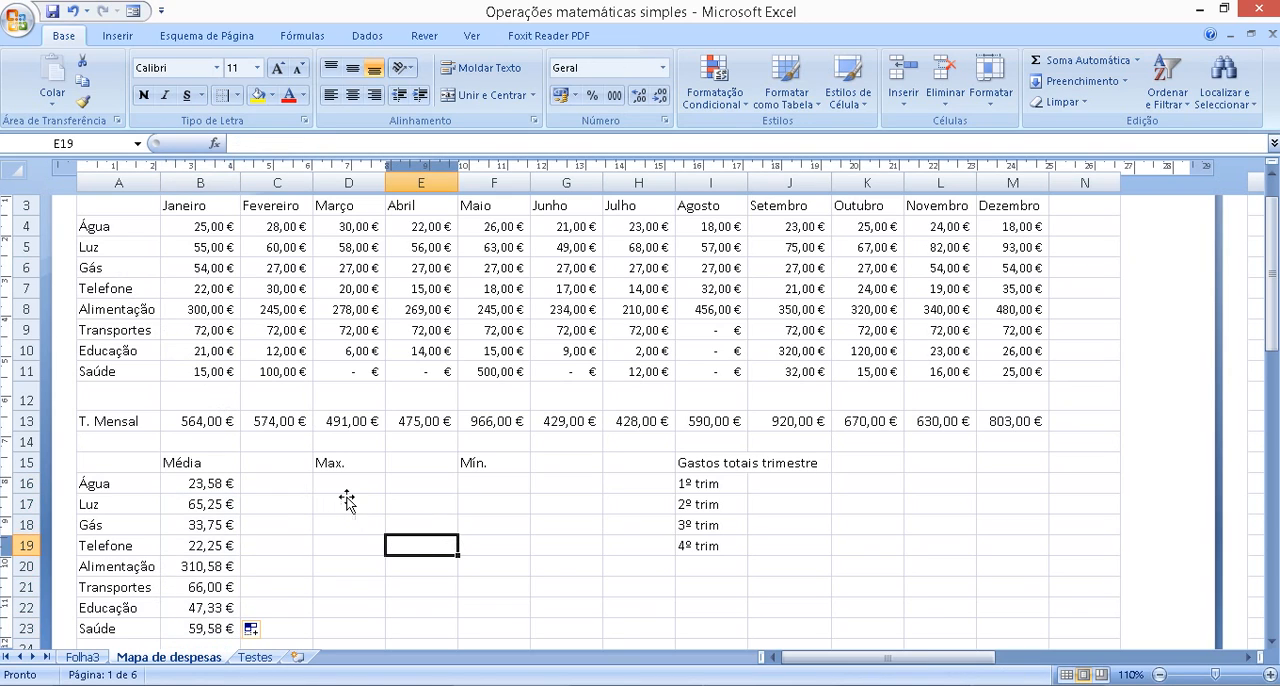
Calculate the maximum of the Água expenses B4:M4 in the Max. cell D16
left_click(343, 486)
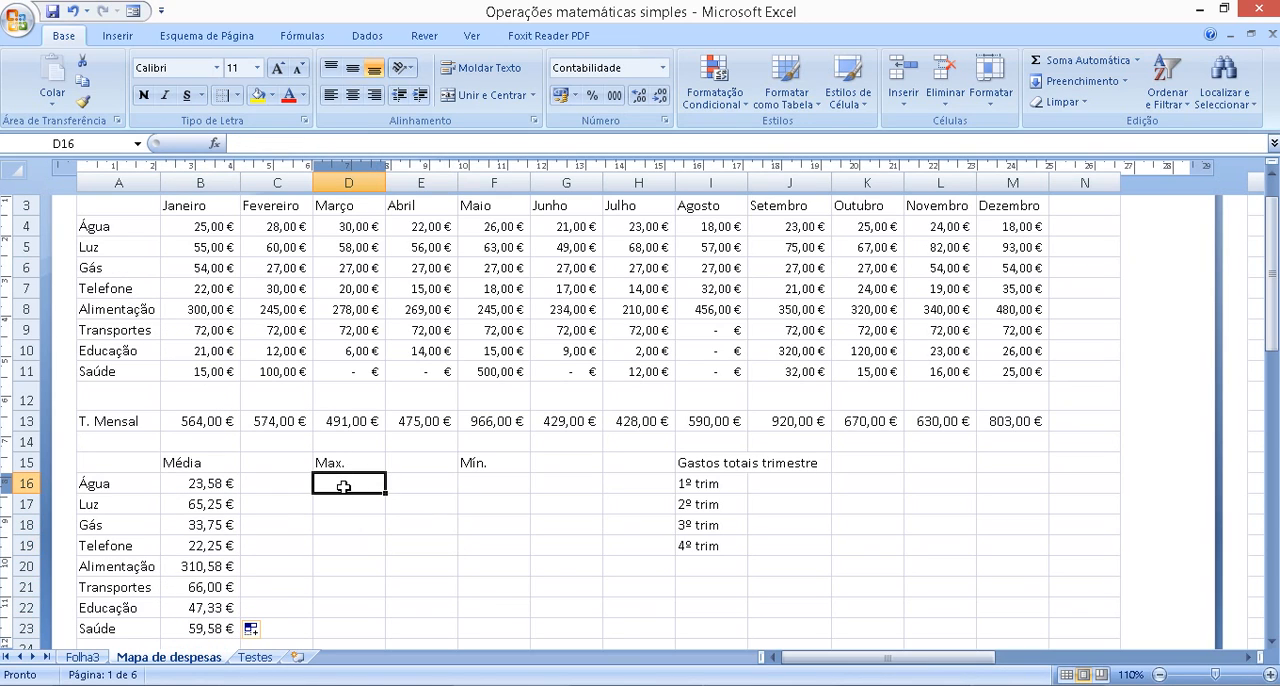
left_click(1138, 61)
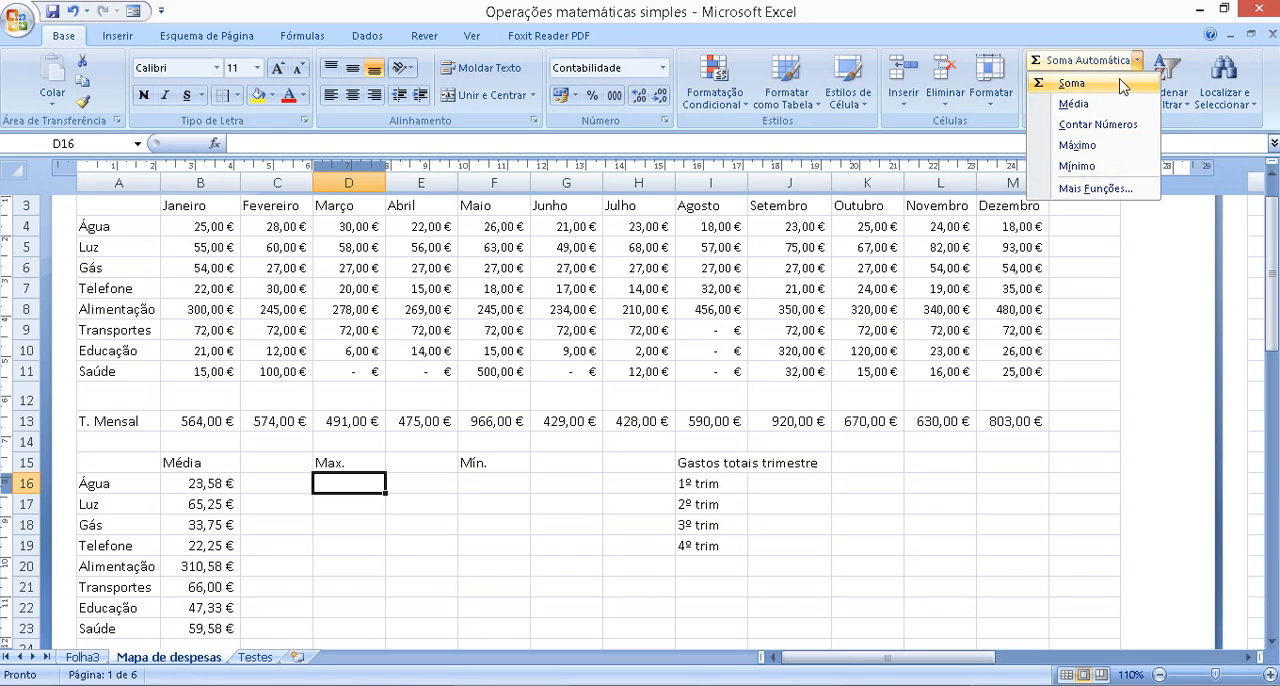
left_click(1076, 146)
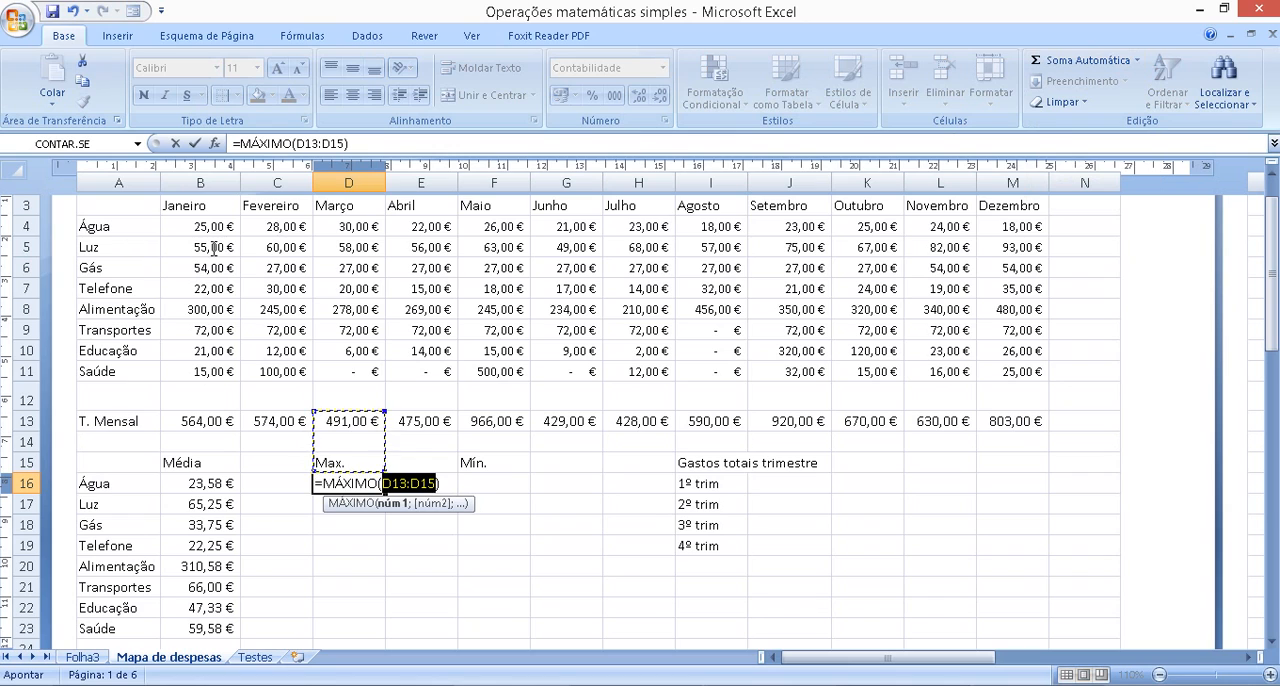
left_click(190, 228)
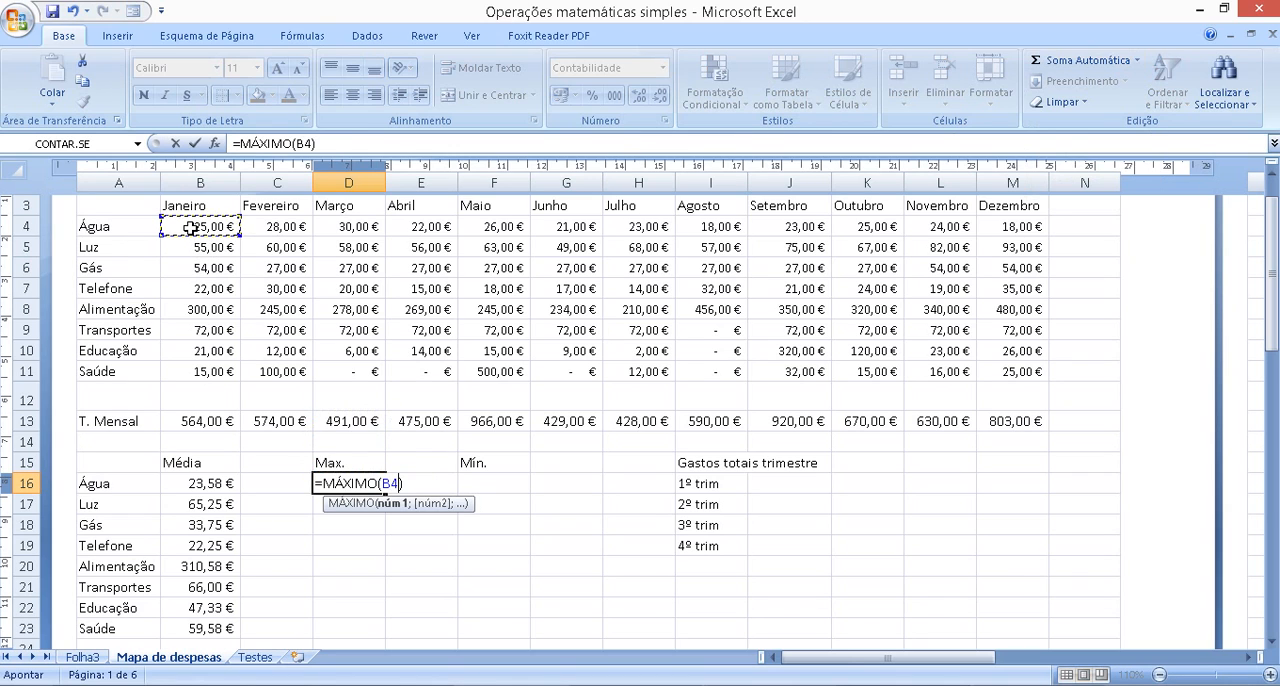
left_click_drag(195, 228, 1006, 222)
key("Return")
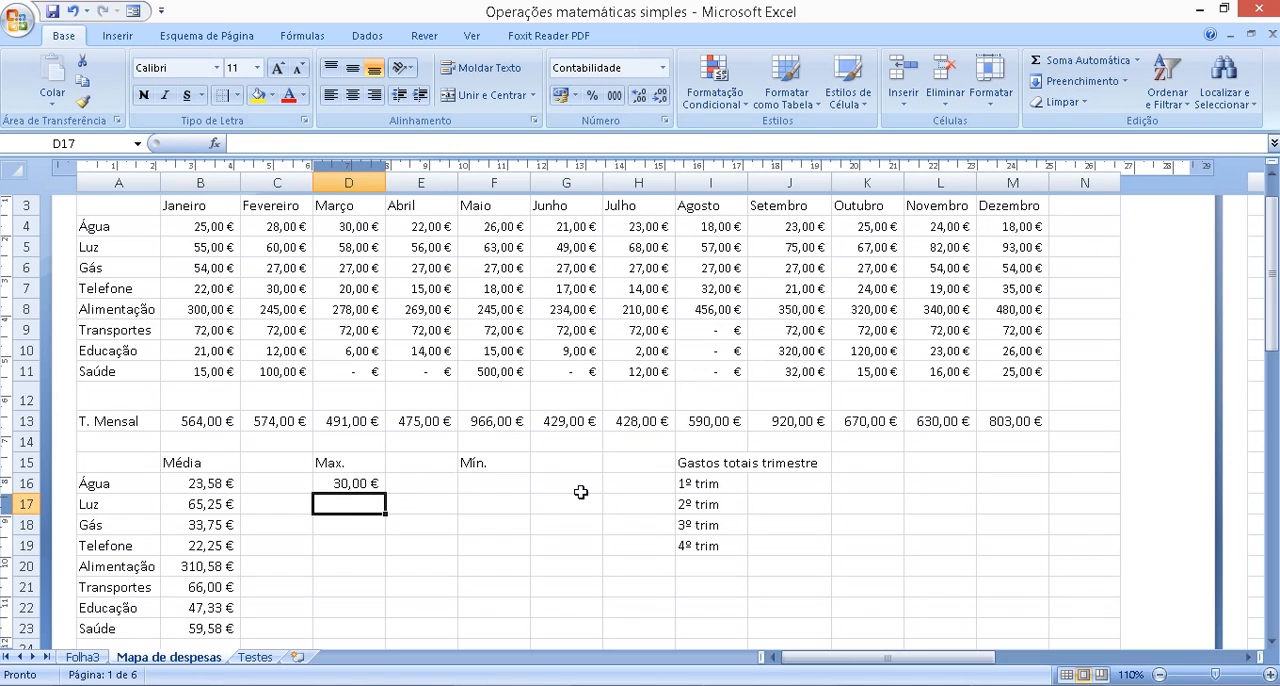
Fill the Água maximum formula from D16 down to D23, and compare the Alimentação maximum with its December expense
left_click(524, 529)
left_click(360, 483)
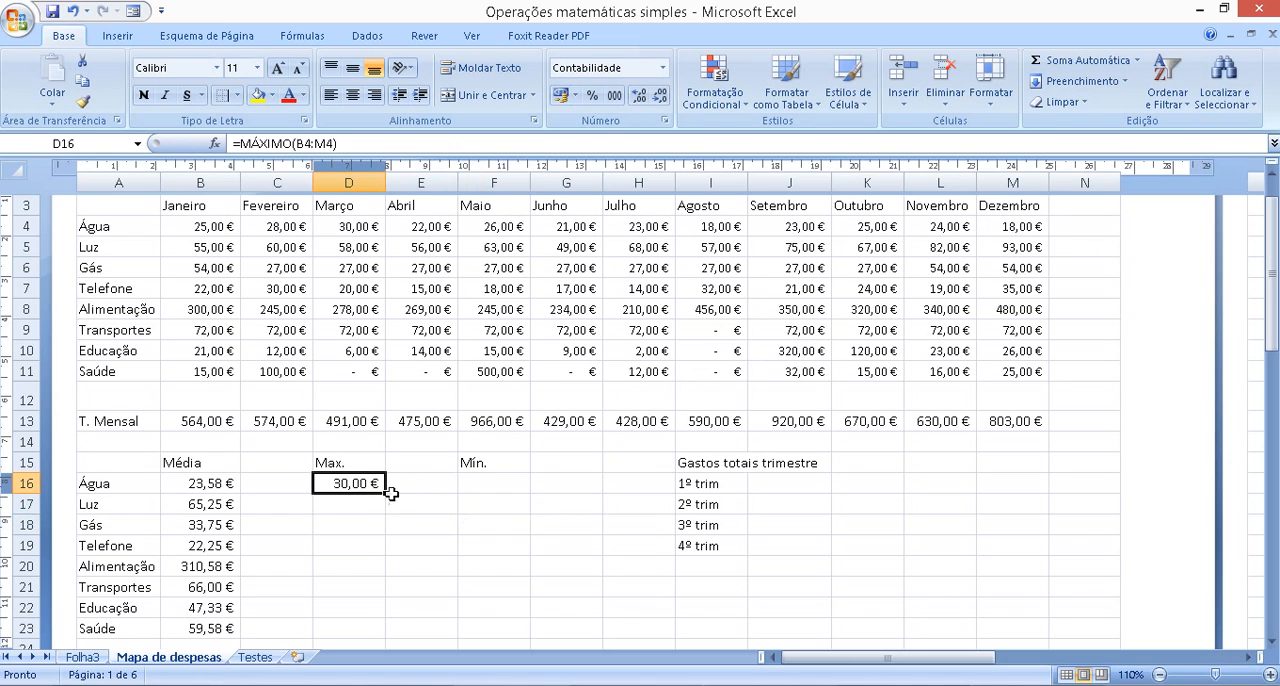
left_click_drag(386, 497, 391, 632)
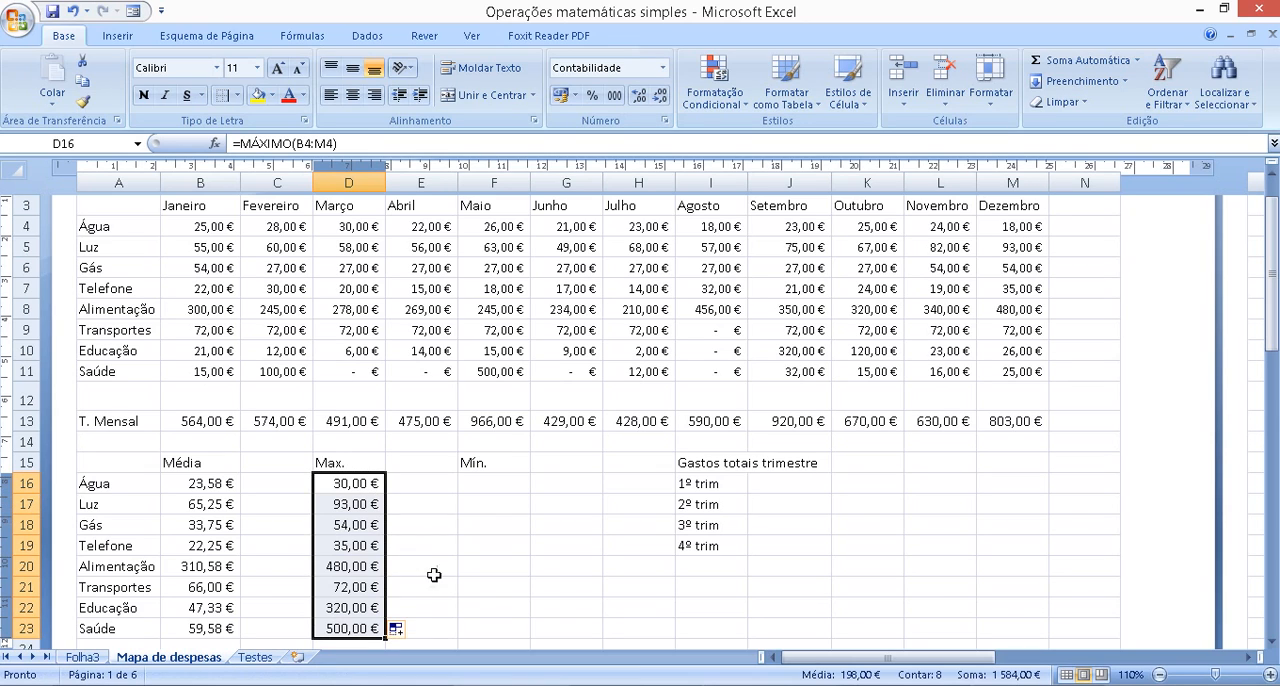
left_click(359, 567)
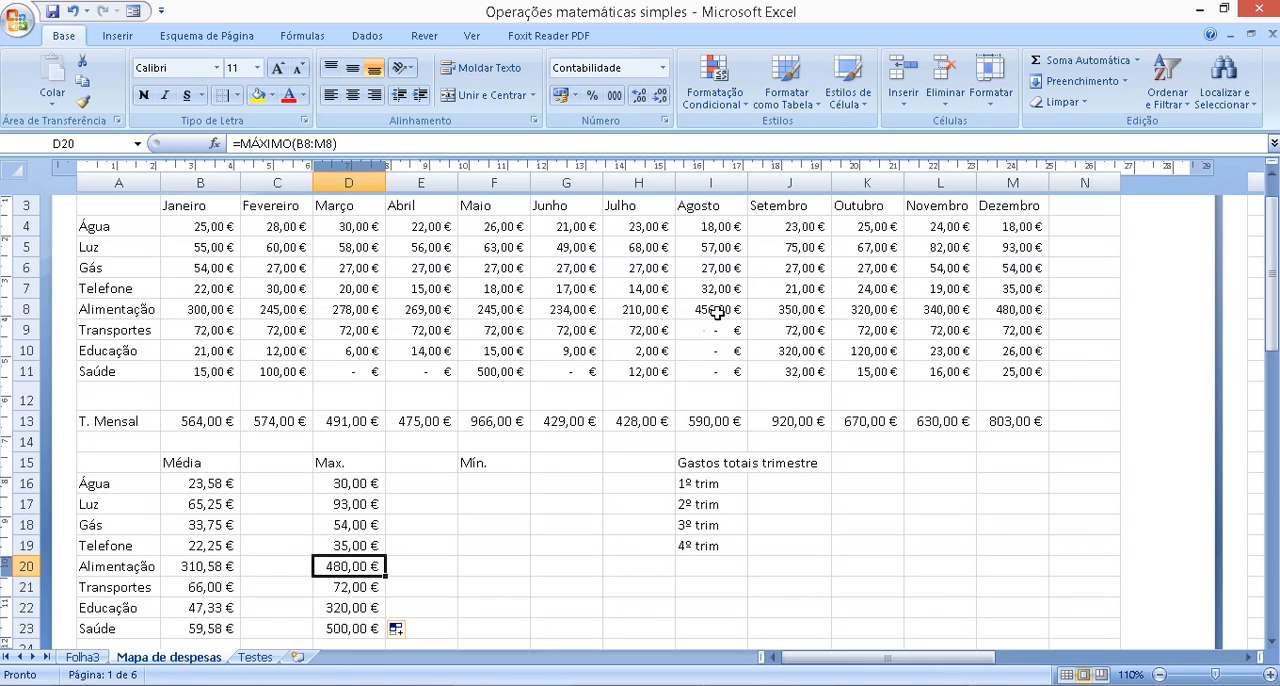
left_click(1018, 313)
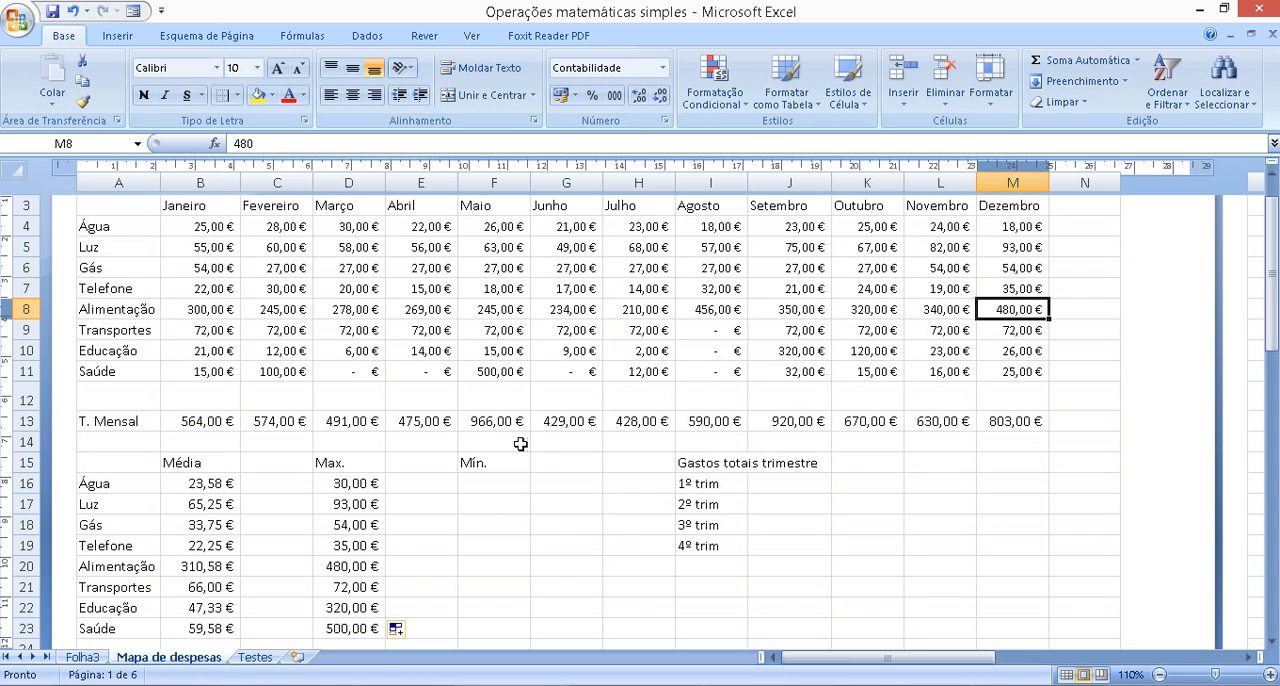
Calculate the minimum of the Água expenses B4:M4 in the Mín. cell F16
left_click(503, 486)
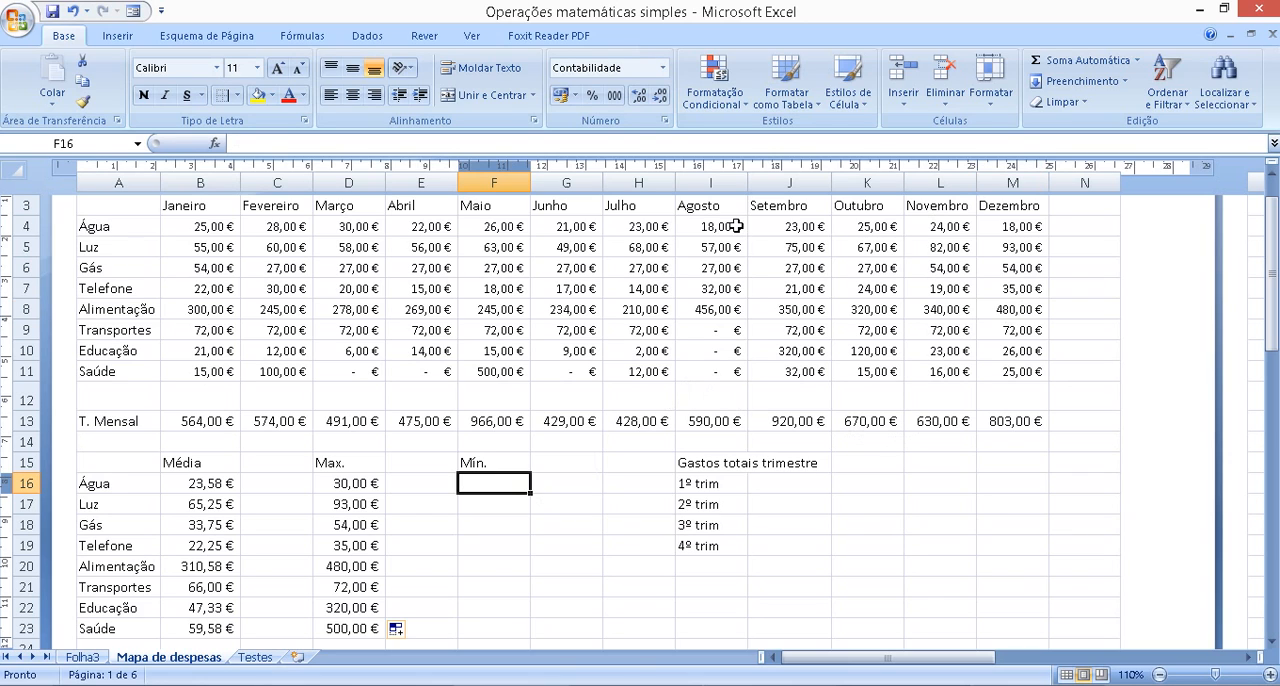
left_click(1138, 62)
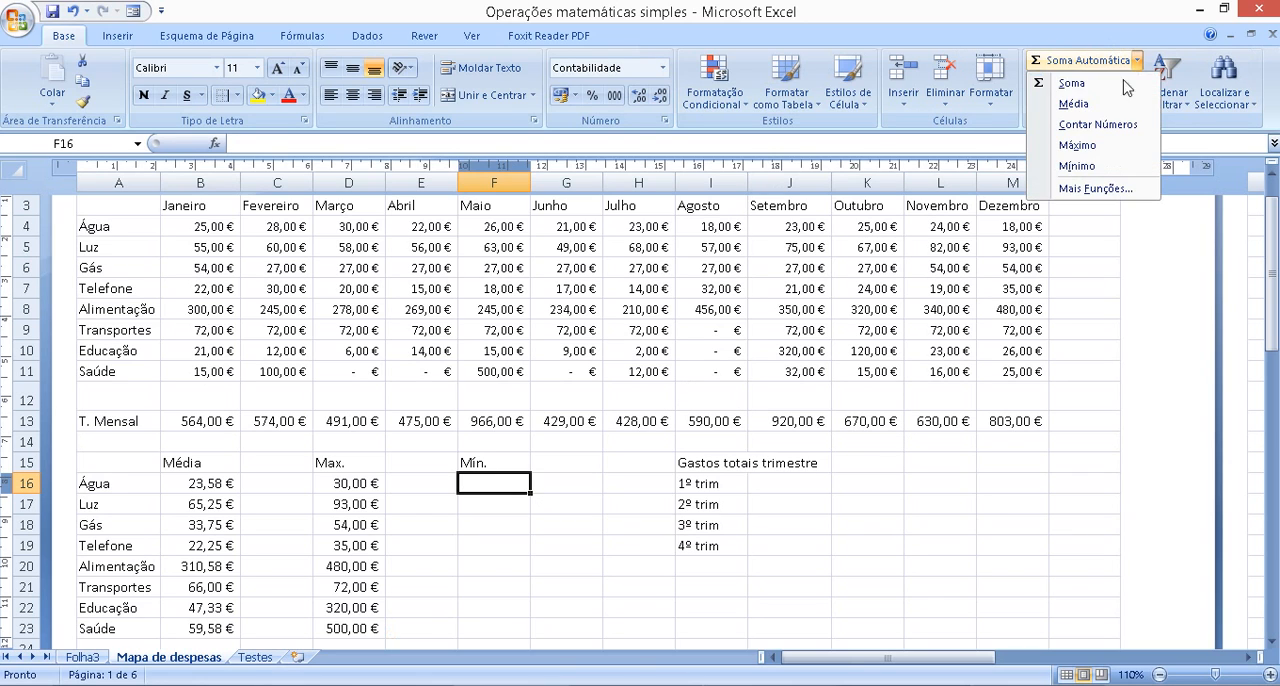
left_click(1097, 168)
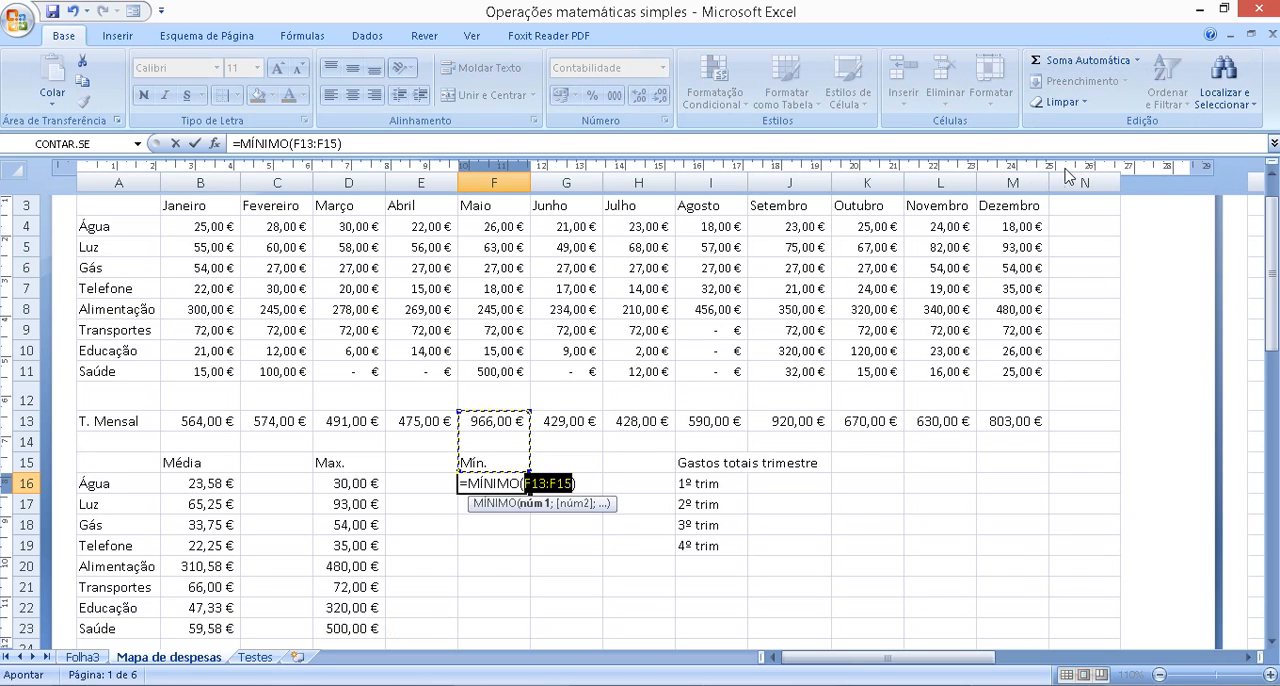
left_click(188, 227)
left_click_drag(188, 227, 995, 234)
key("Return")
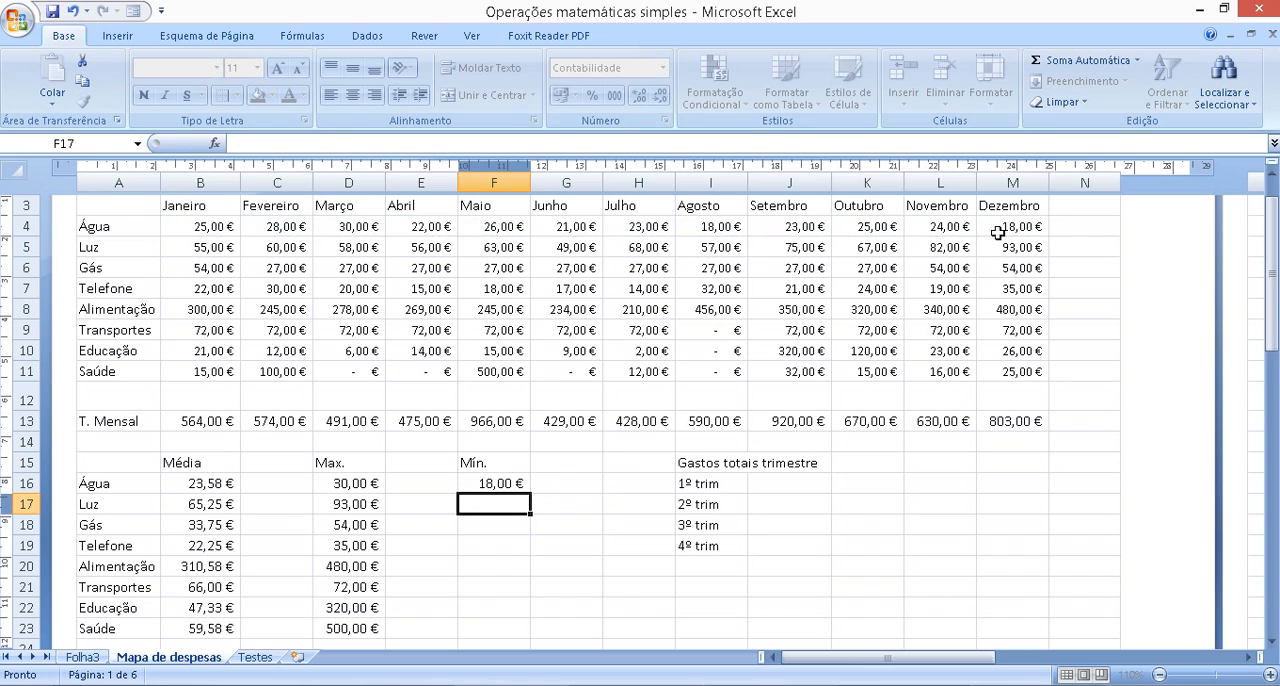
Fill the Água minimum formula from F16 down to F23, and compare the Transportes, Educação and Saúde minimums with their August expenses
left_click(511, 483)
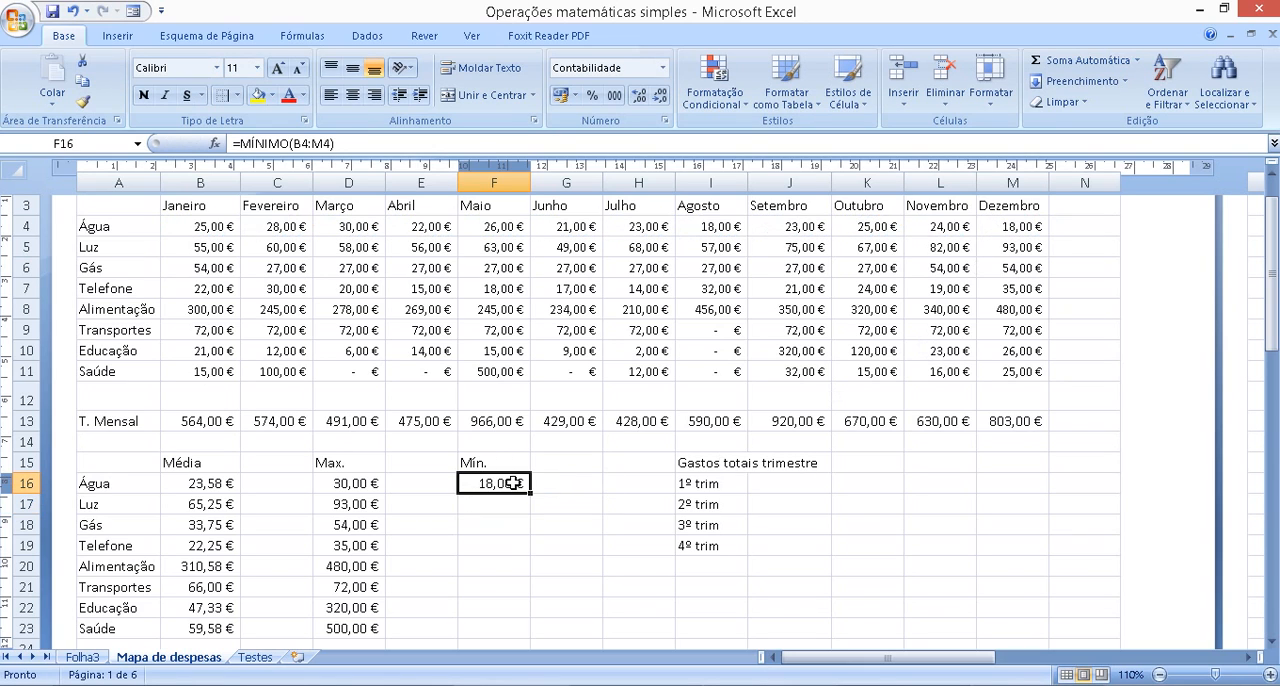
left_click_drag(533, 497, 538, 629)
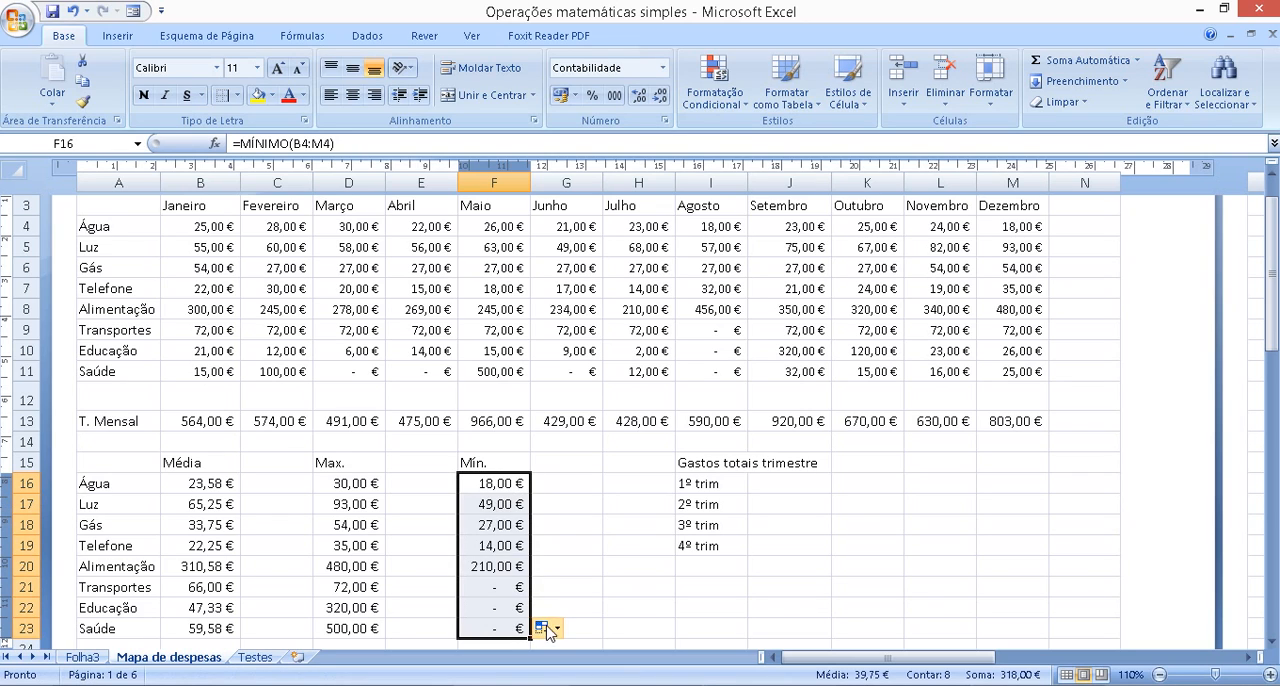
left_click(577, 533)
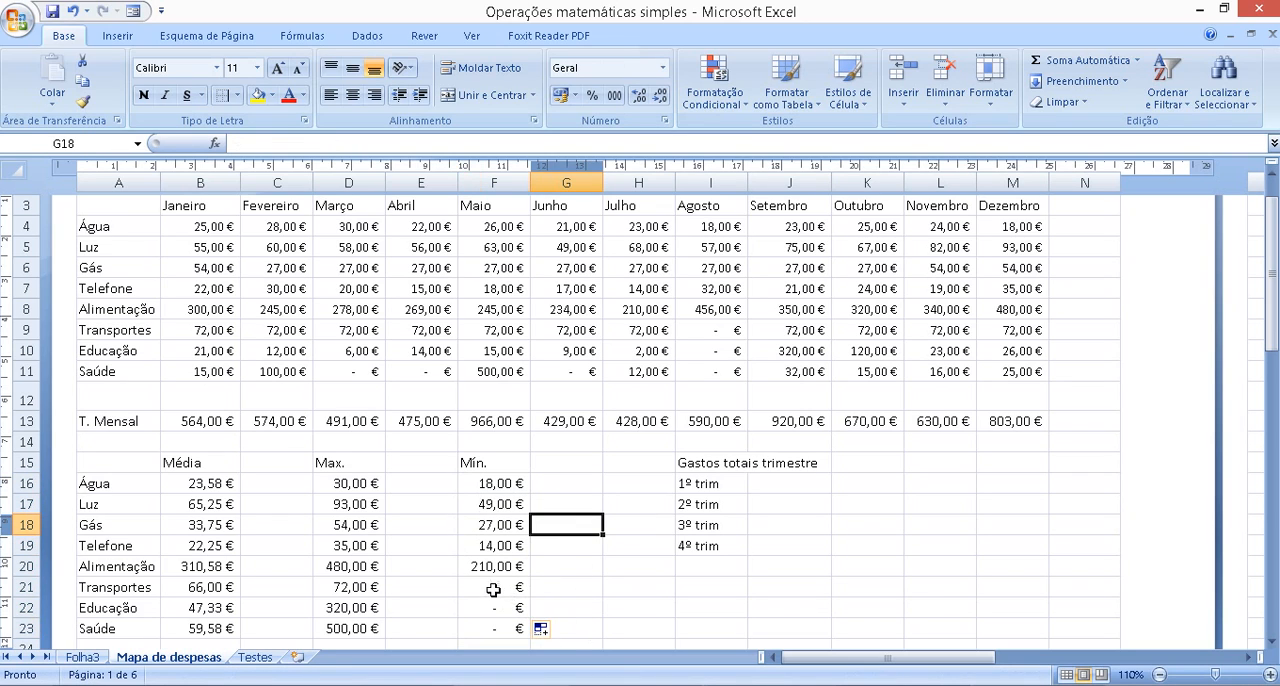
left_click_drag(511, 586, 487, 629)
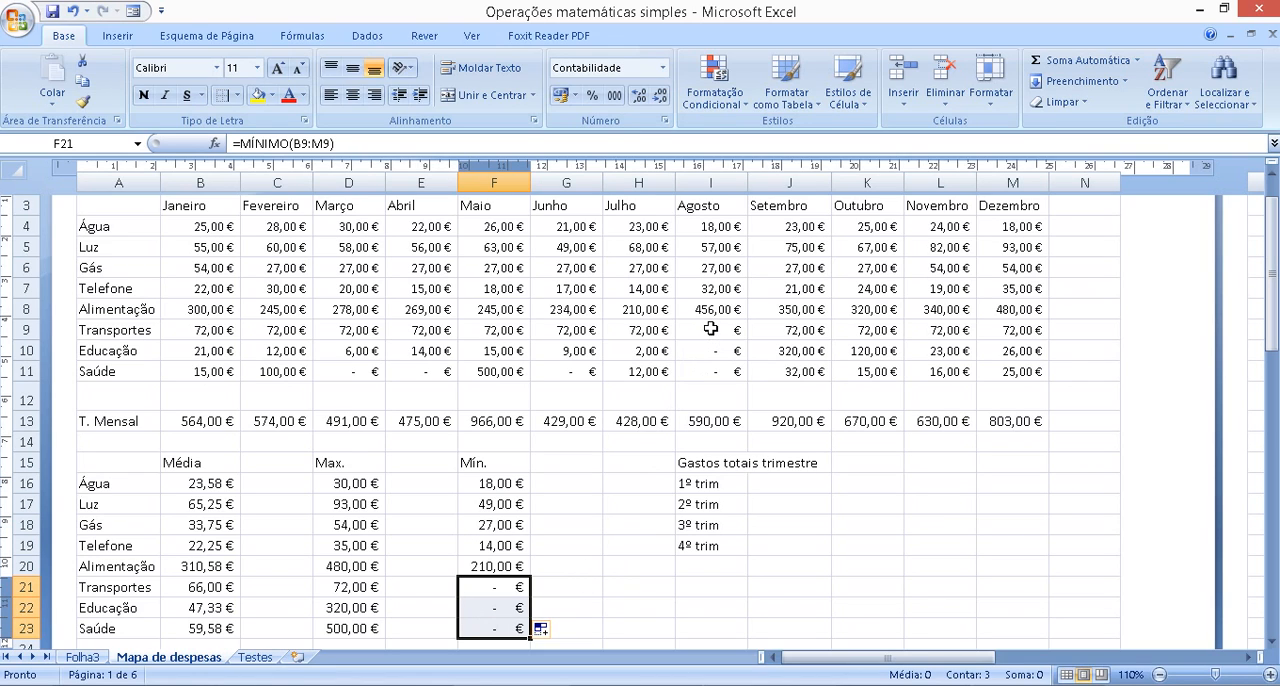
left_click_drag(709, 328, 714, 370)
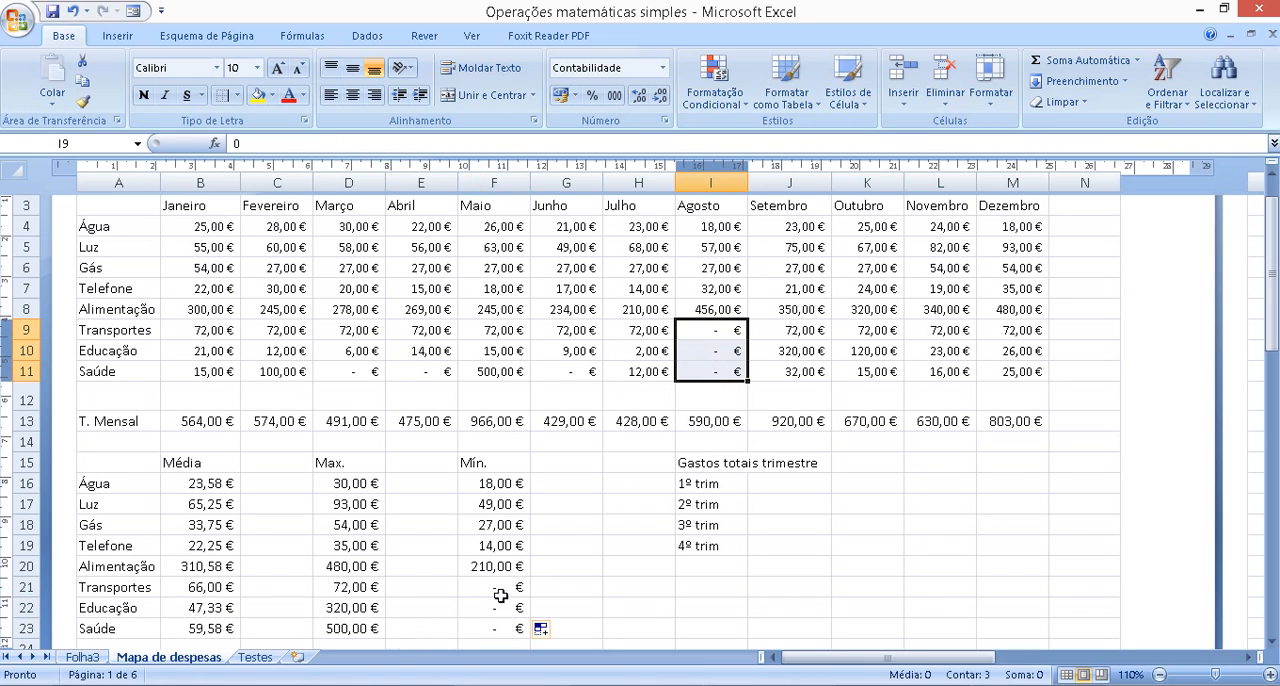
left_click_drag(500, 592, 489, 632)
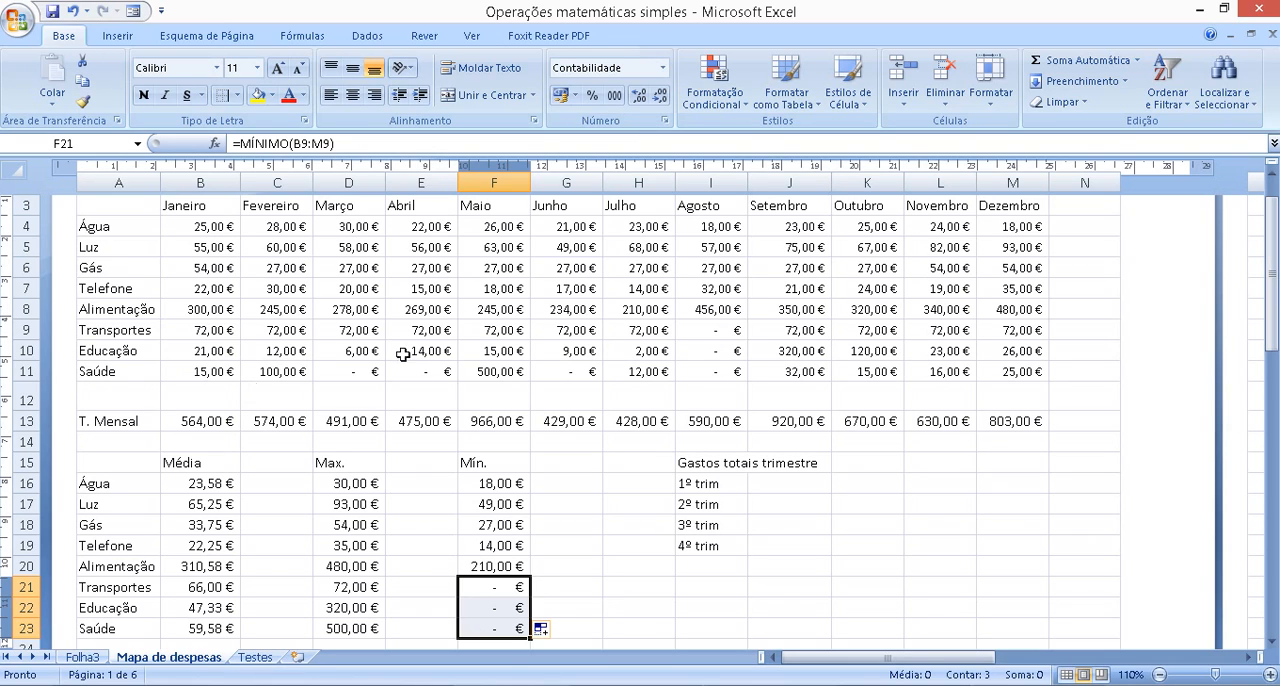
left_click(800, 527)
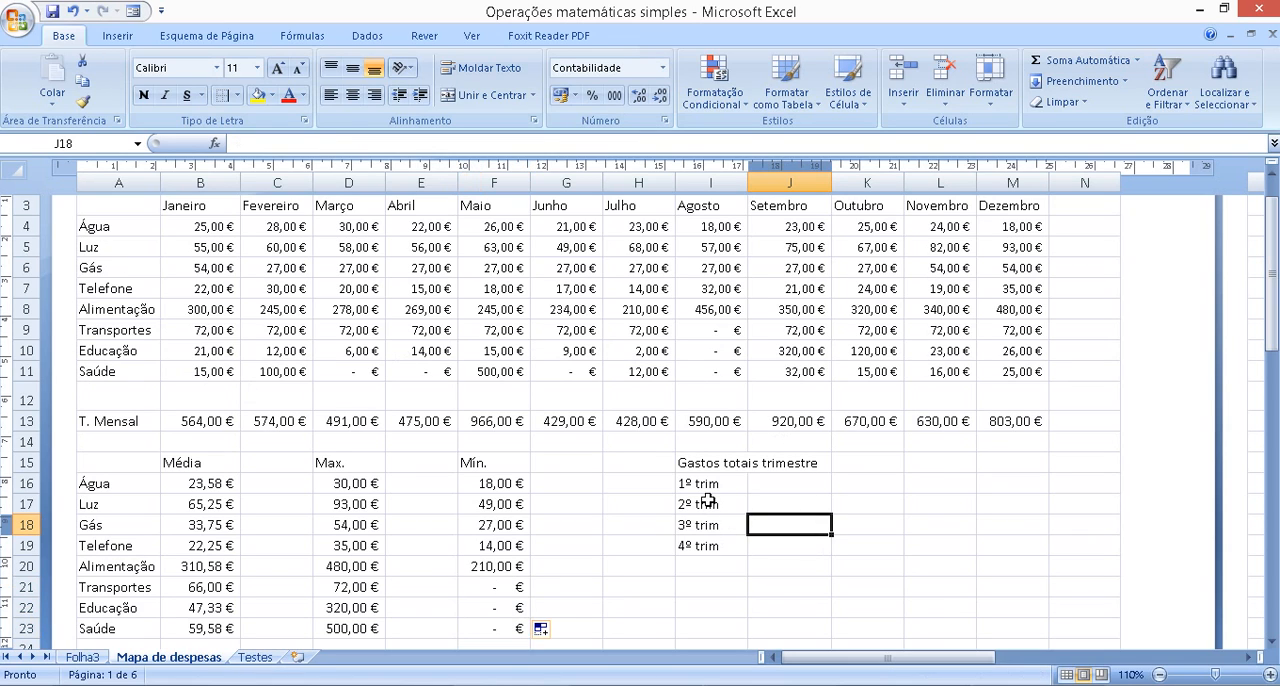
Replace the quarter labels in I16:I19 with a series filled down from 1º Trim in I16 to 4º Trim
left_click_drag(707, 488, 711, 541)
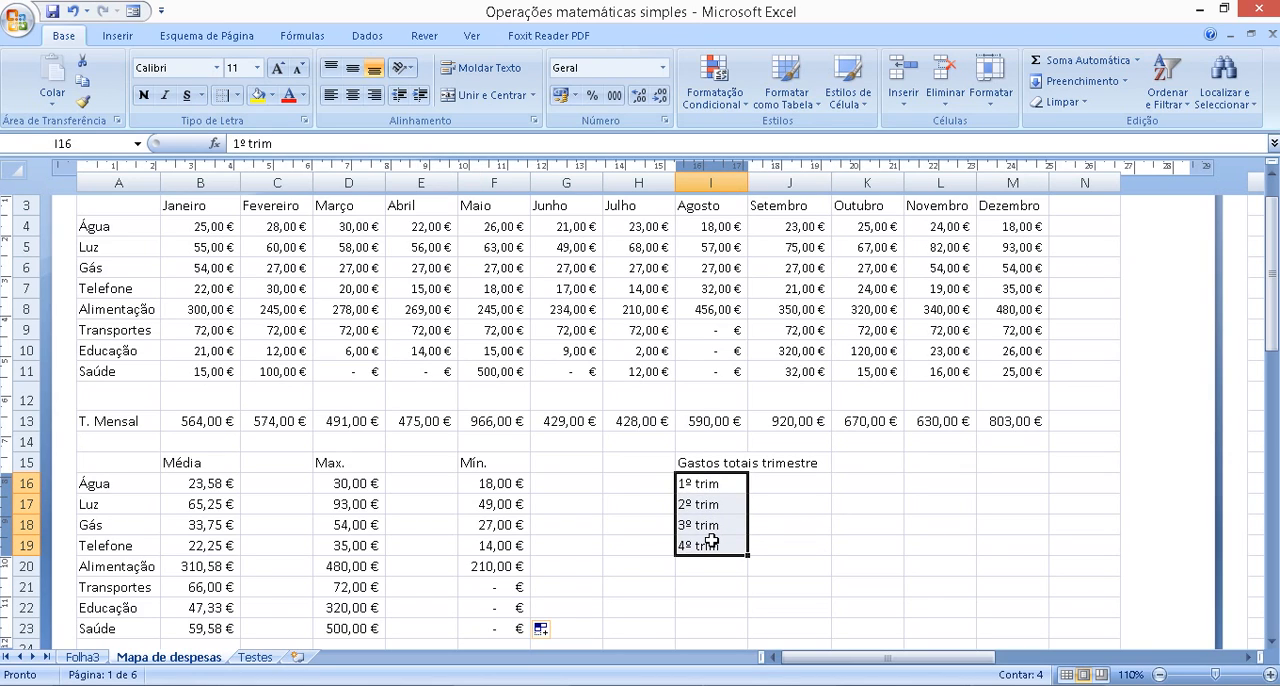
key("Delete")
left_click(713, 491)
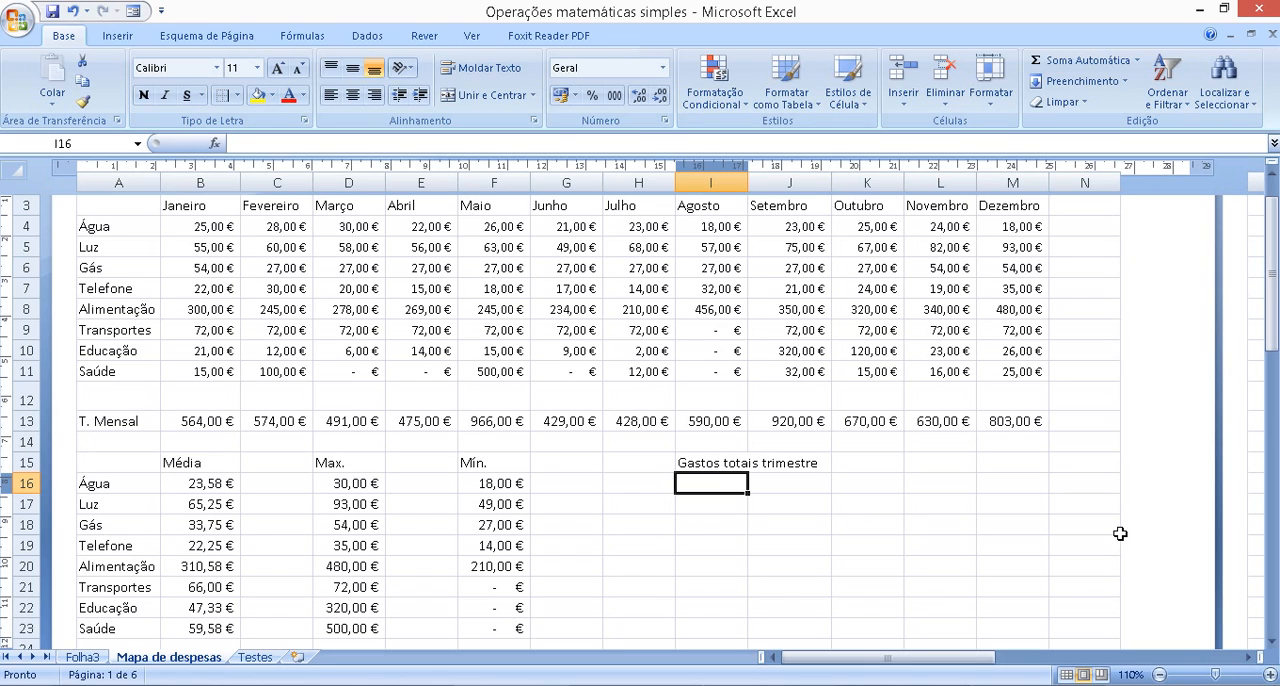
type("1º Trim")
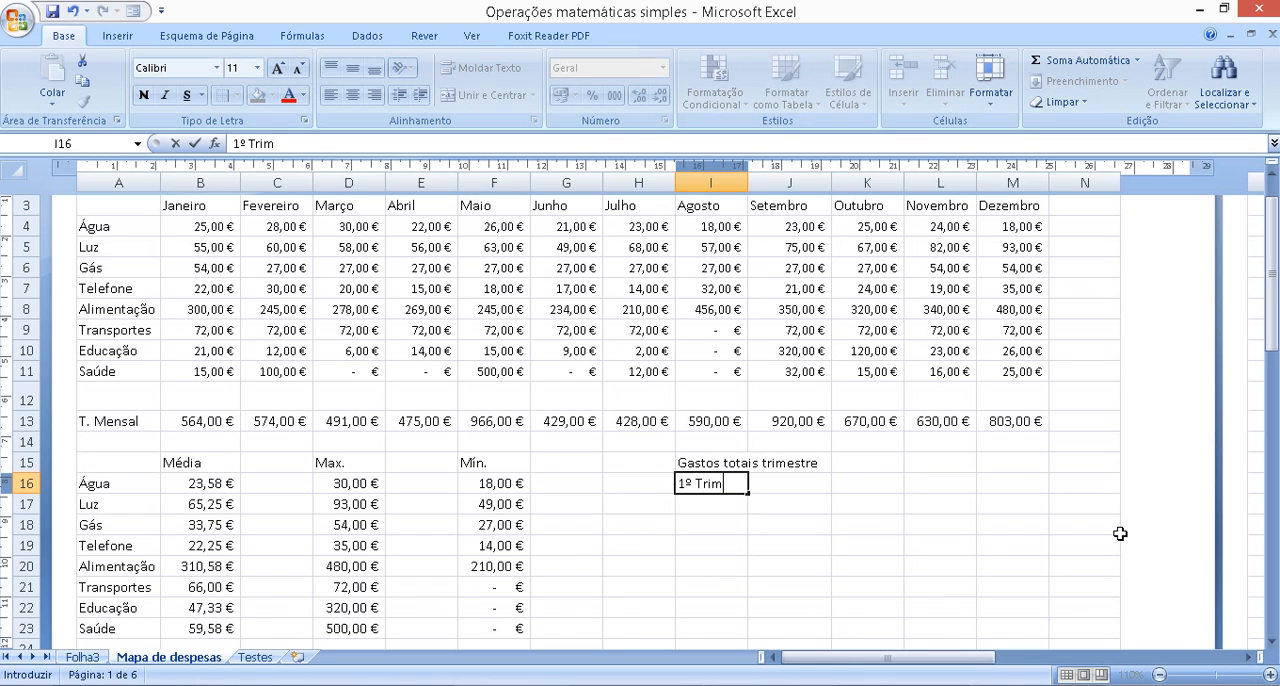
left_click(935, 526)
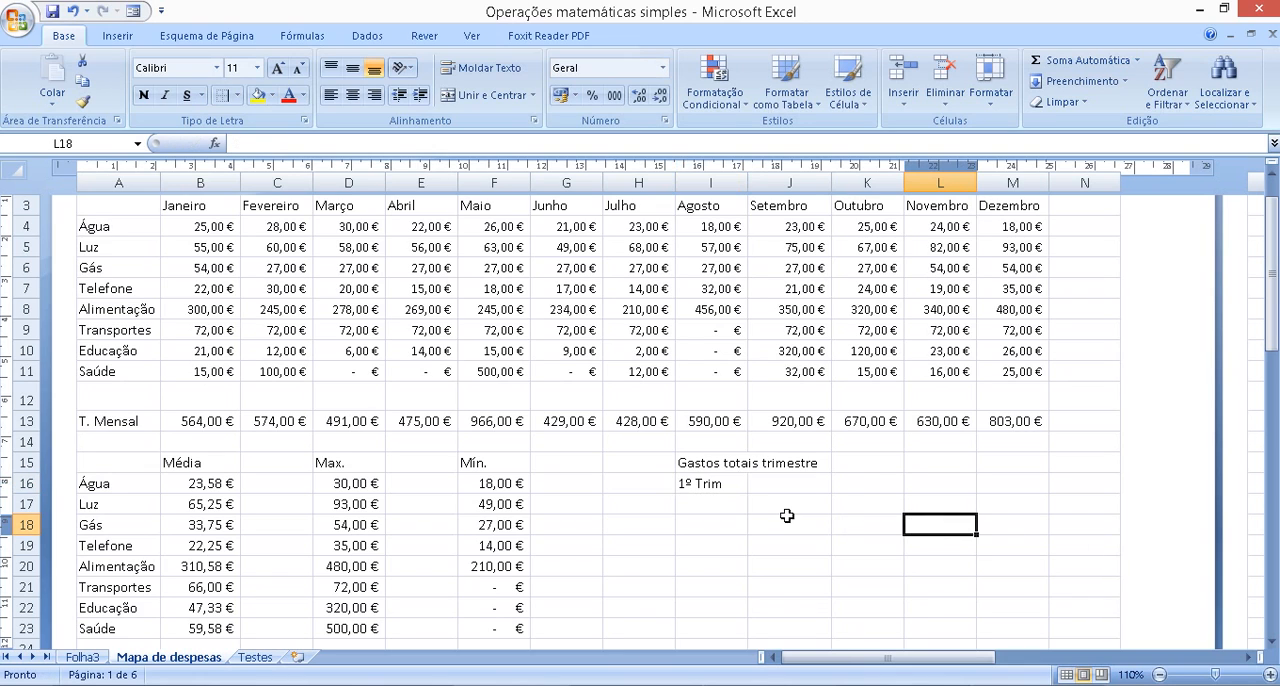
left_click(722, 487)
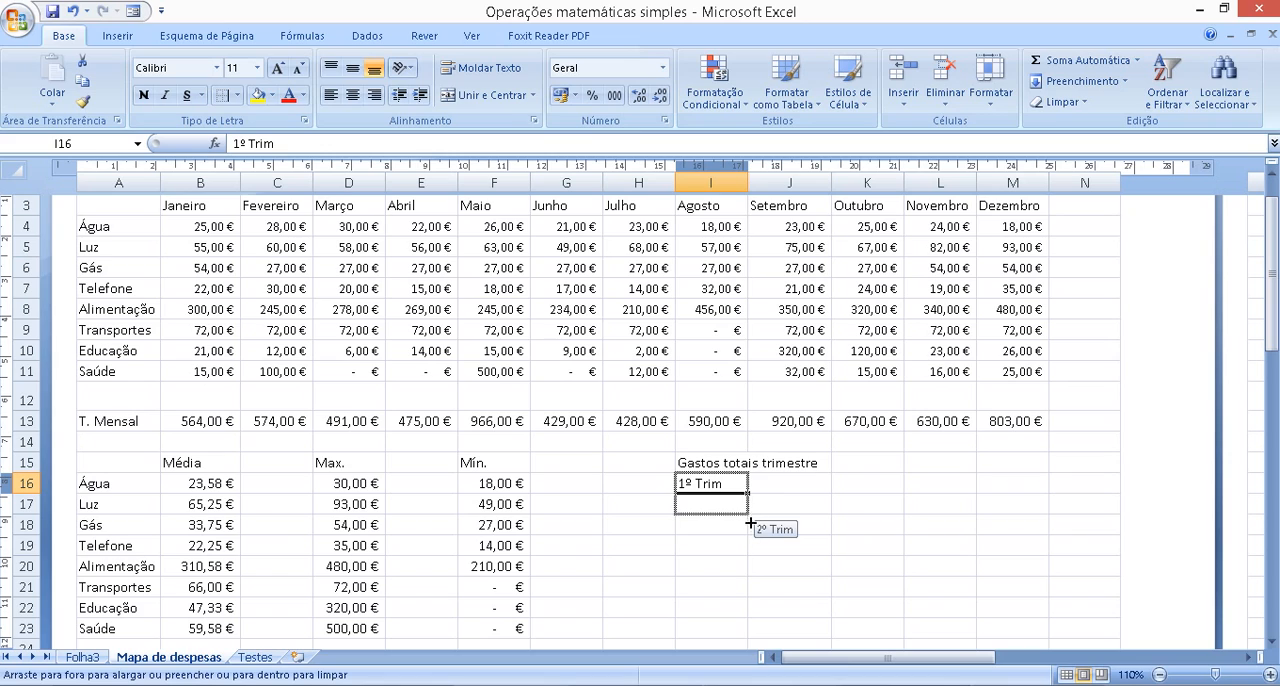
left_click_drag(750, 523, 746, 563)
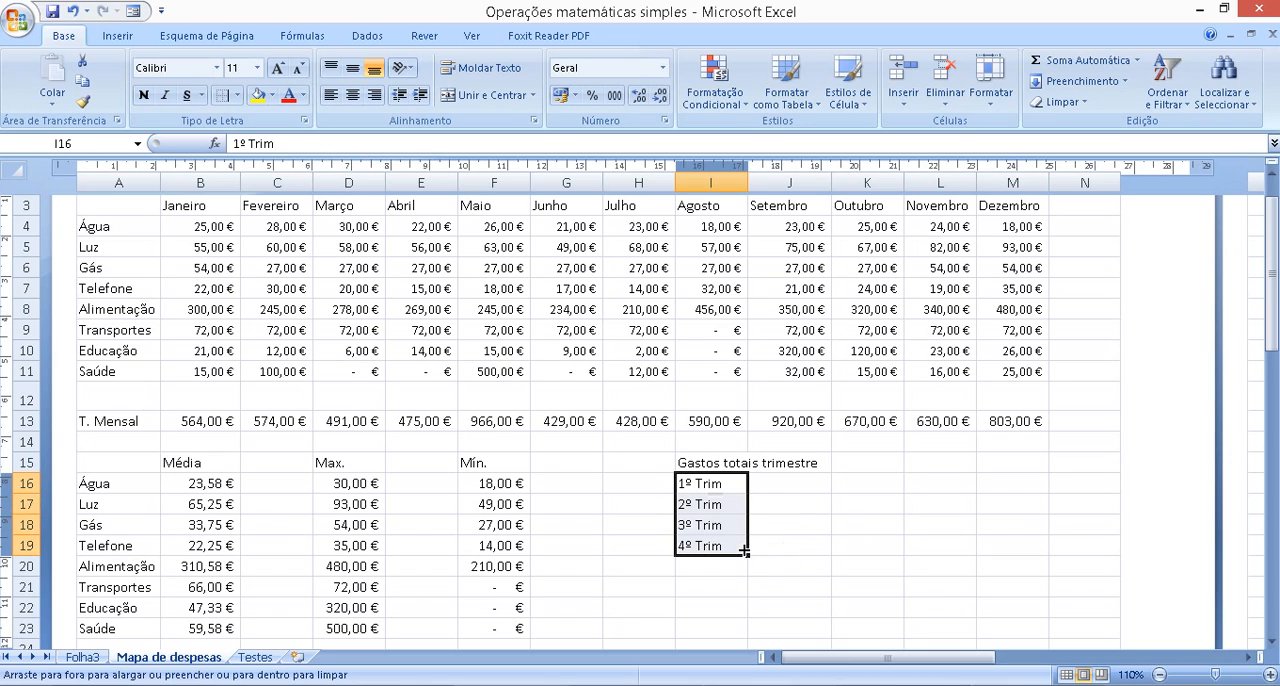
Sum the January to March monthly totals B13:D13 in the 1º Trim cell J16
left_click(776, 487)
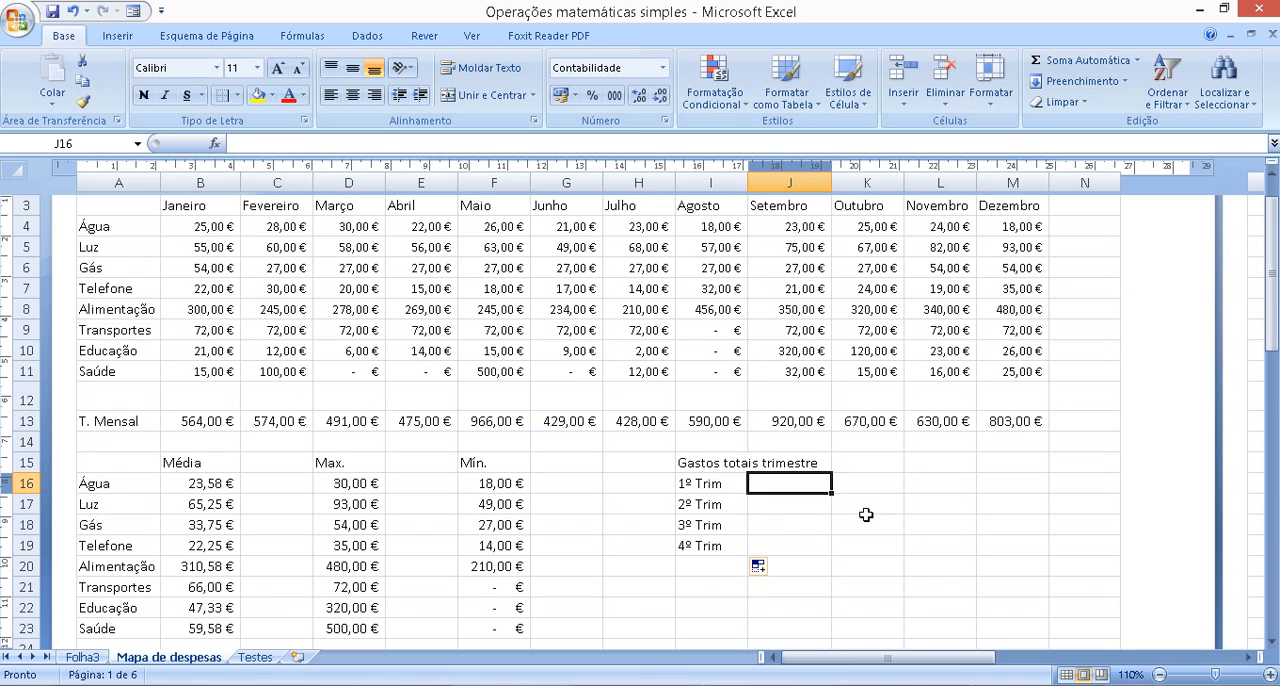
left_click(1050, 68)
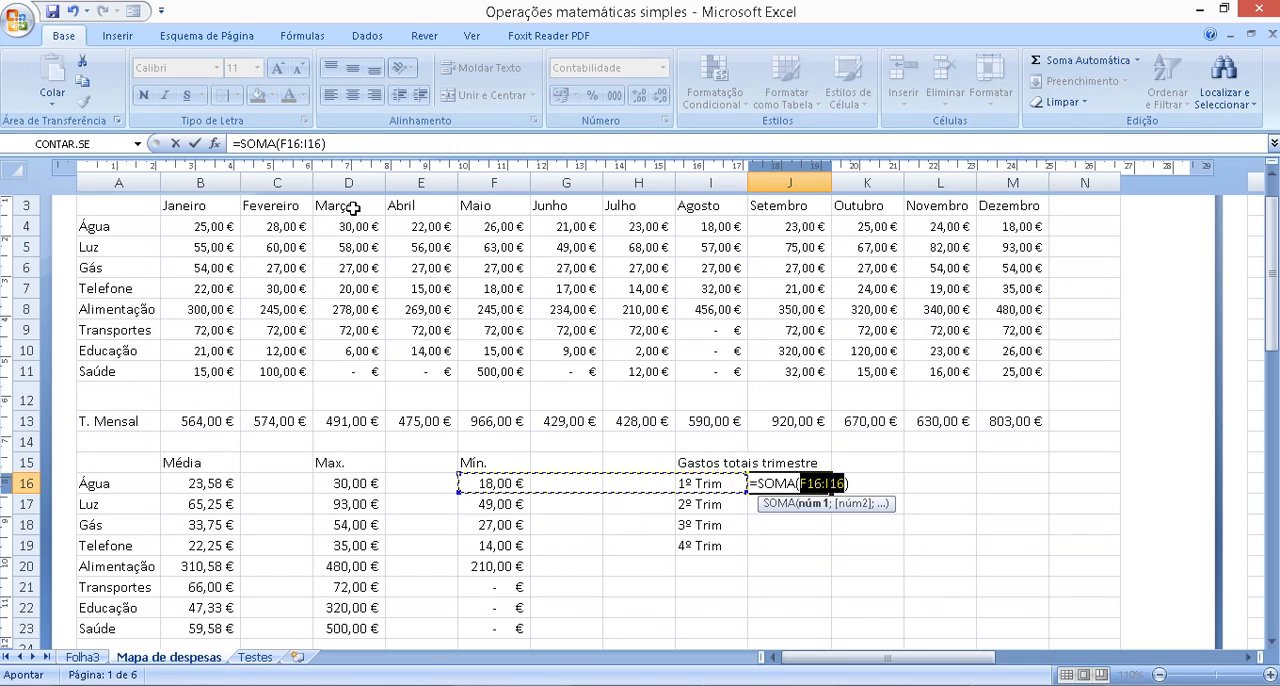
left_click_drag(204, 421, 322, 416)
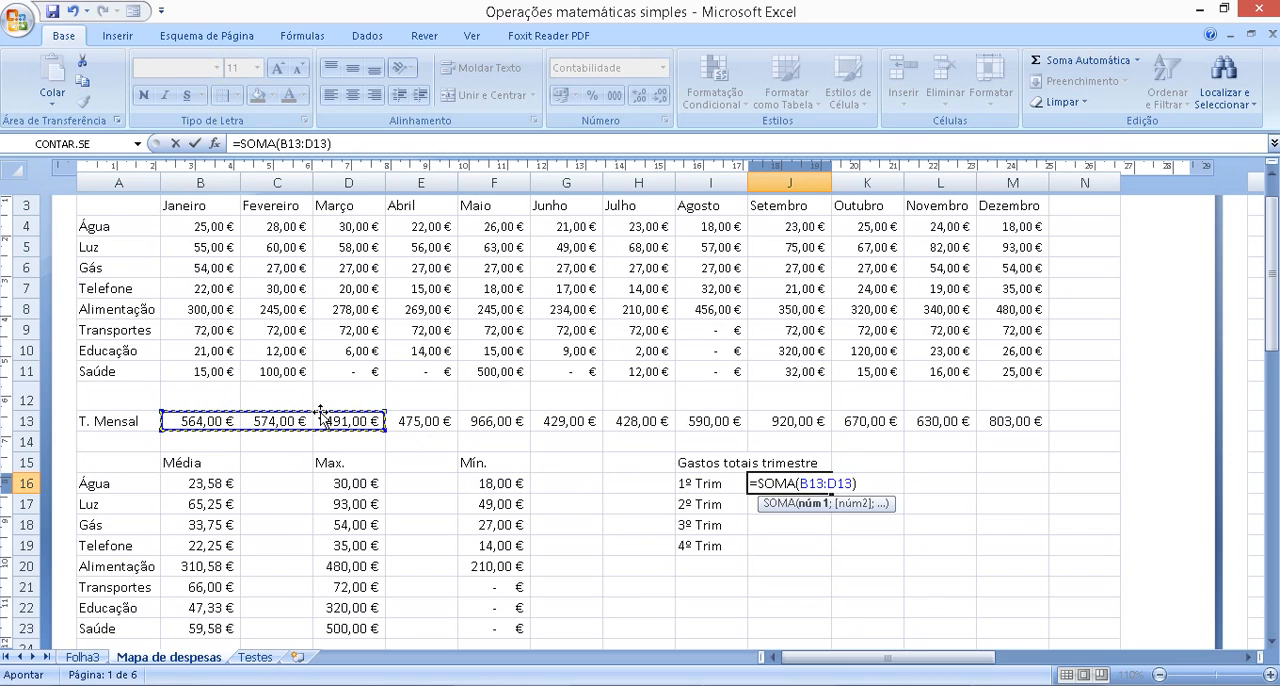
key("Return")
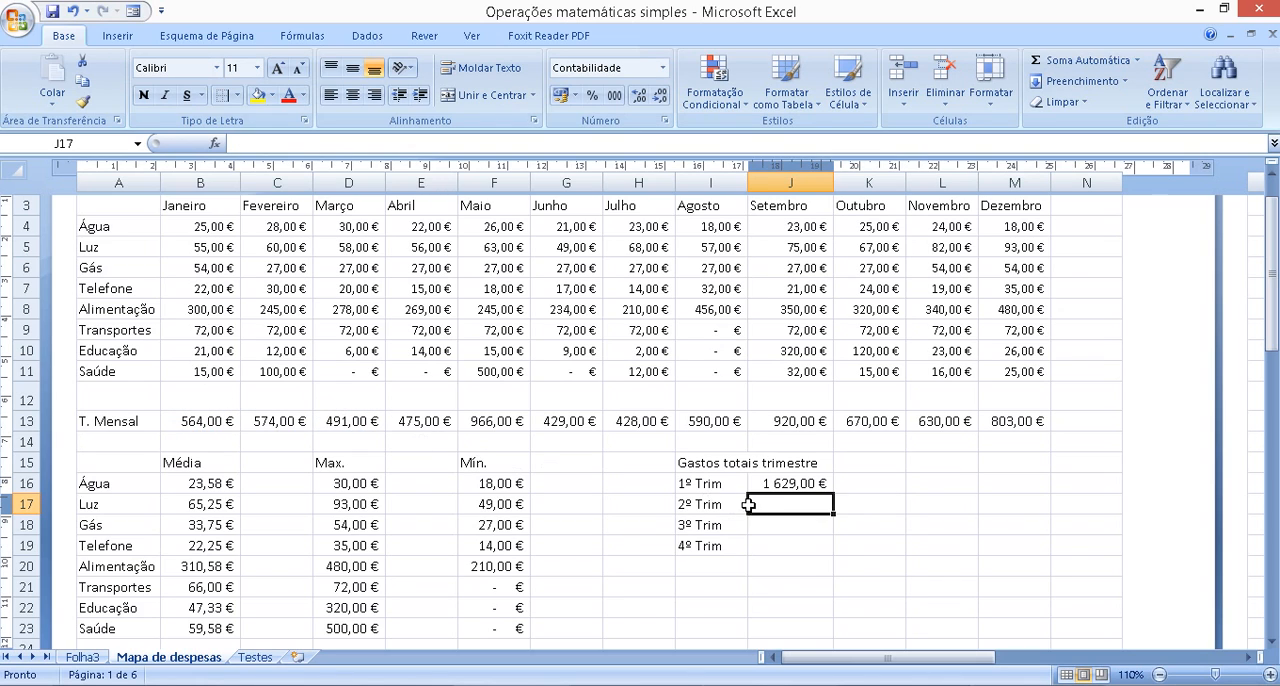
Try filling the 1º Trim sum from J16 down to J19, and clear the filled formulas from J17:J19
left_click(817, 484)
left_click_drag(837, 498, 831, 553)
left_click(818, 488)
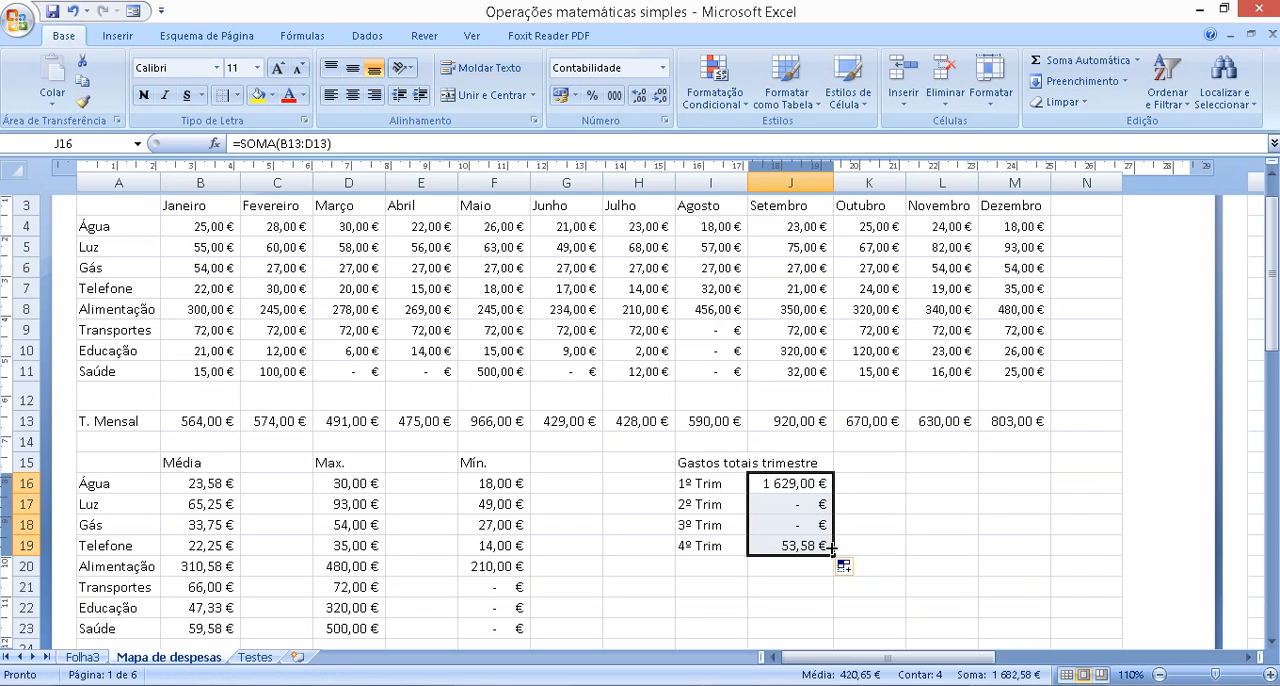
left_click_drag(809, 504, 811, 543)
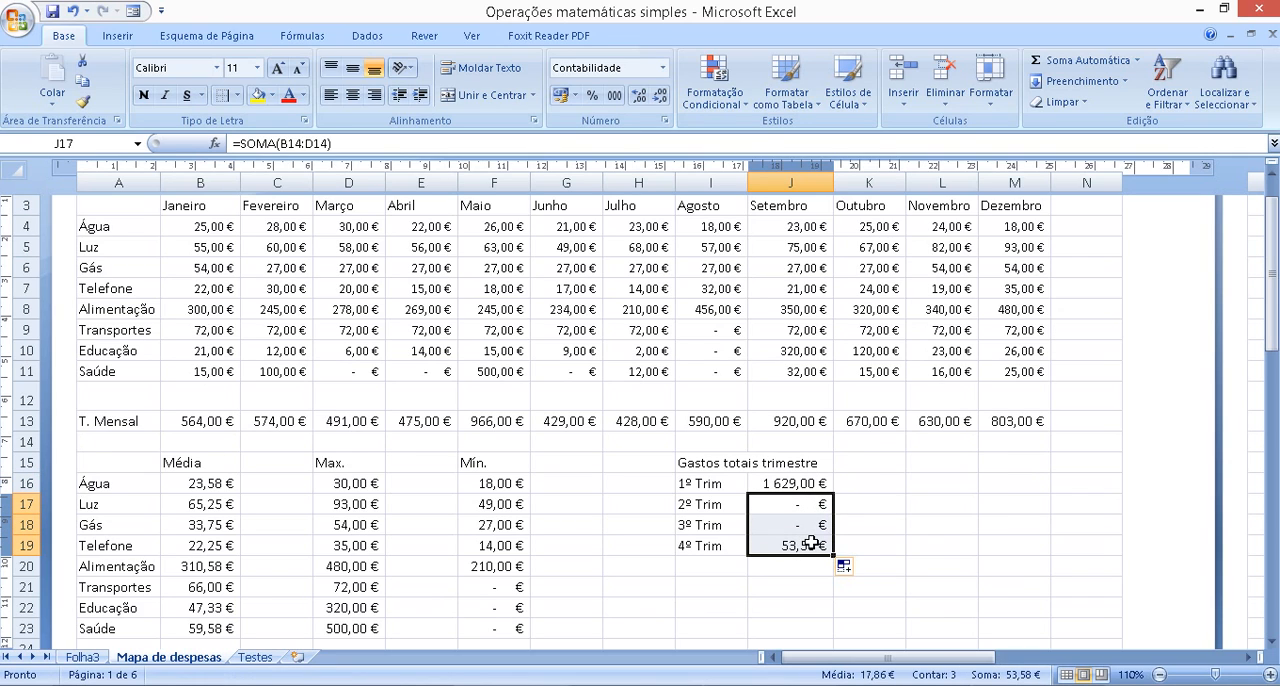
key("Delete")
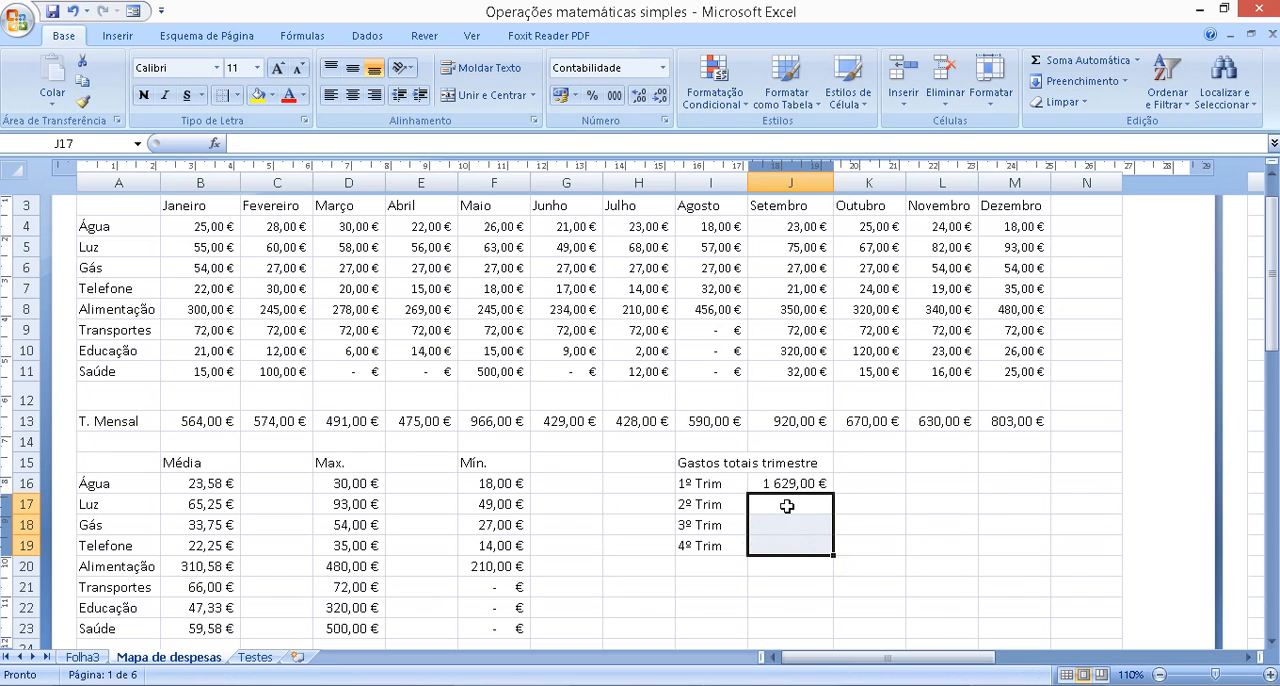
Add the April, May and June monthly totals in the 2º Trim cell J17 with the formula =E13+F13+G13
left_click(787, 506)
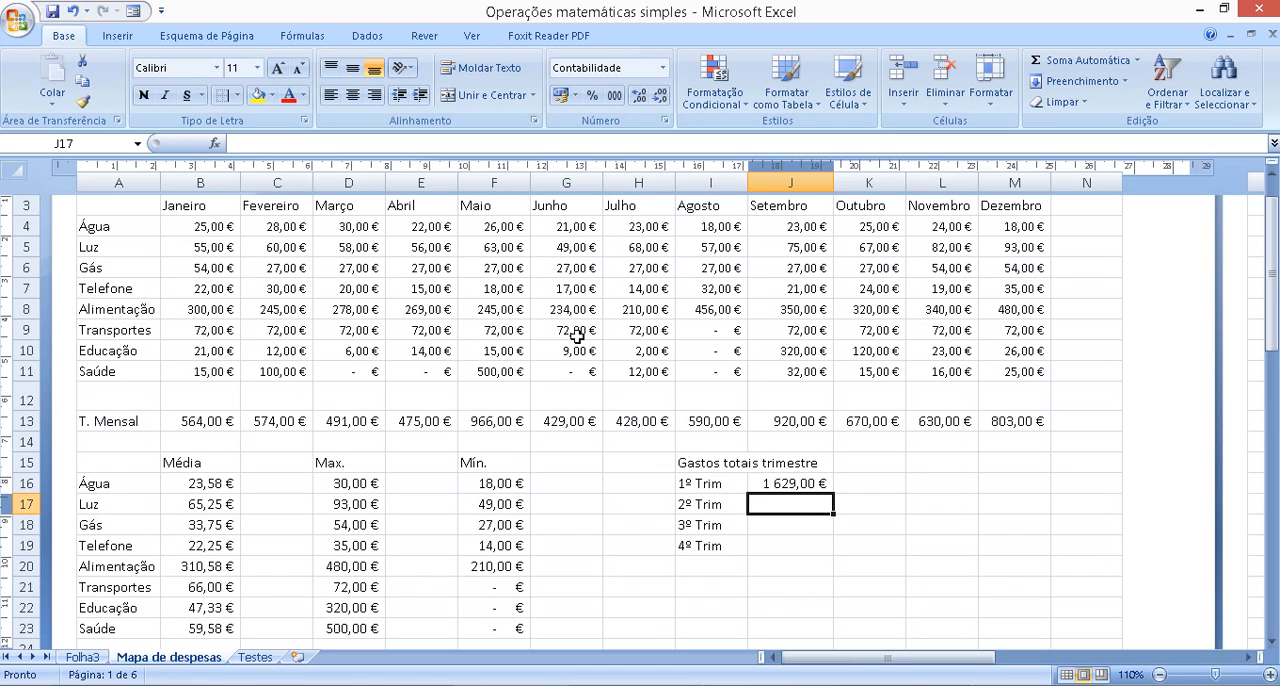
type("=")
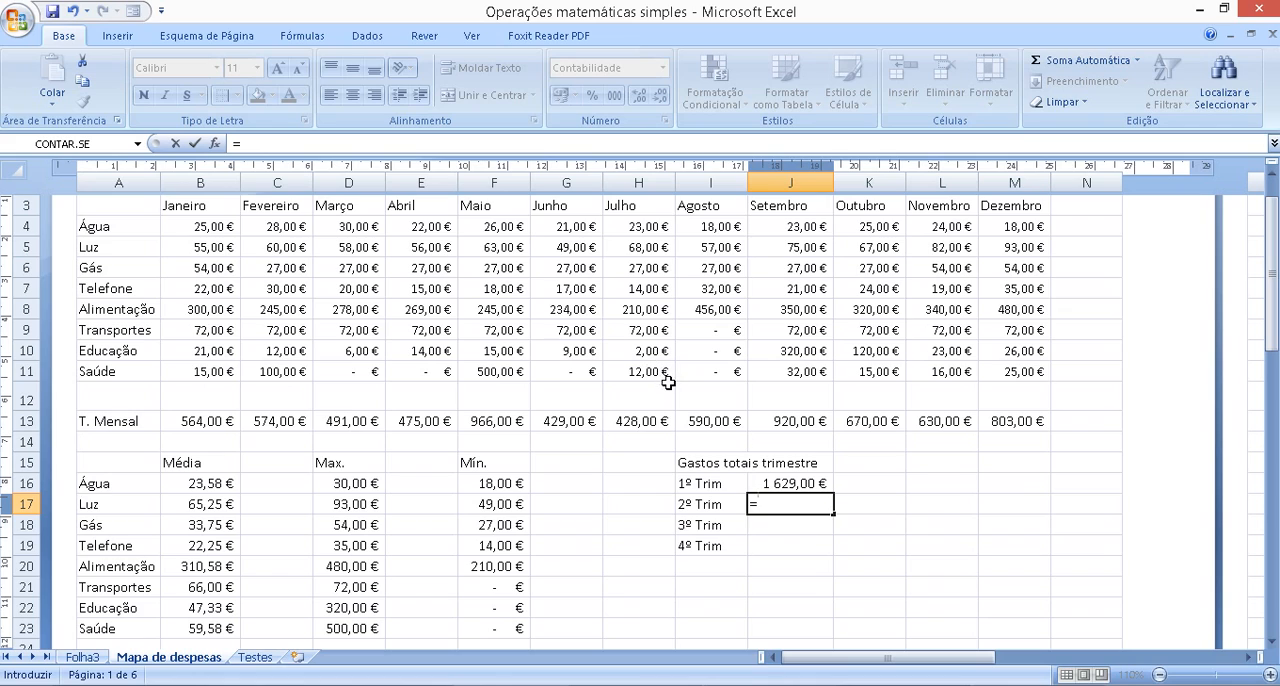
left_click(420, 423)
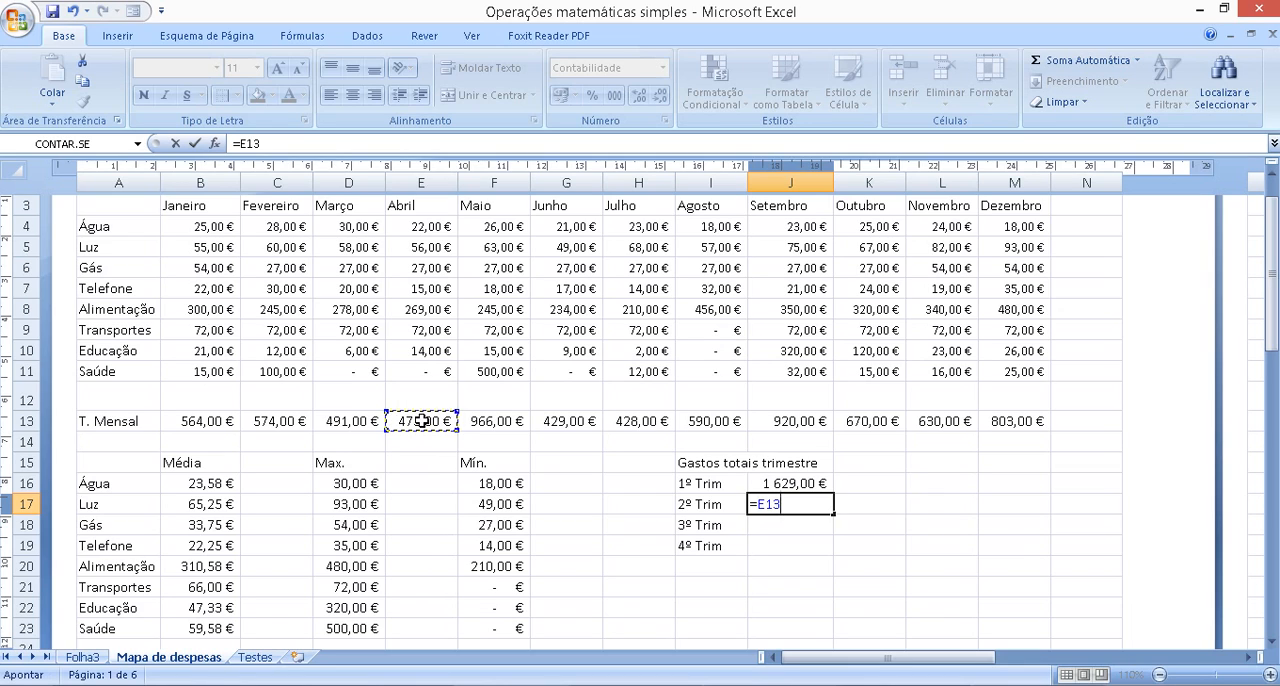
type("+")
left_click(510, 421)
type("+")
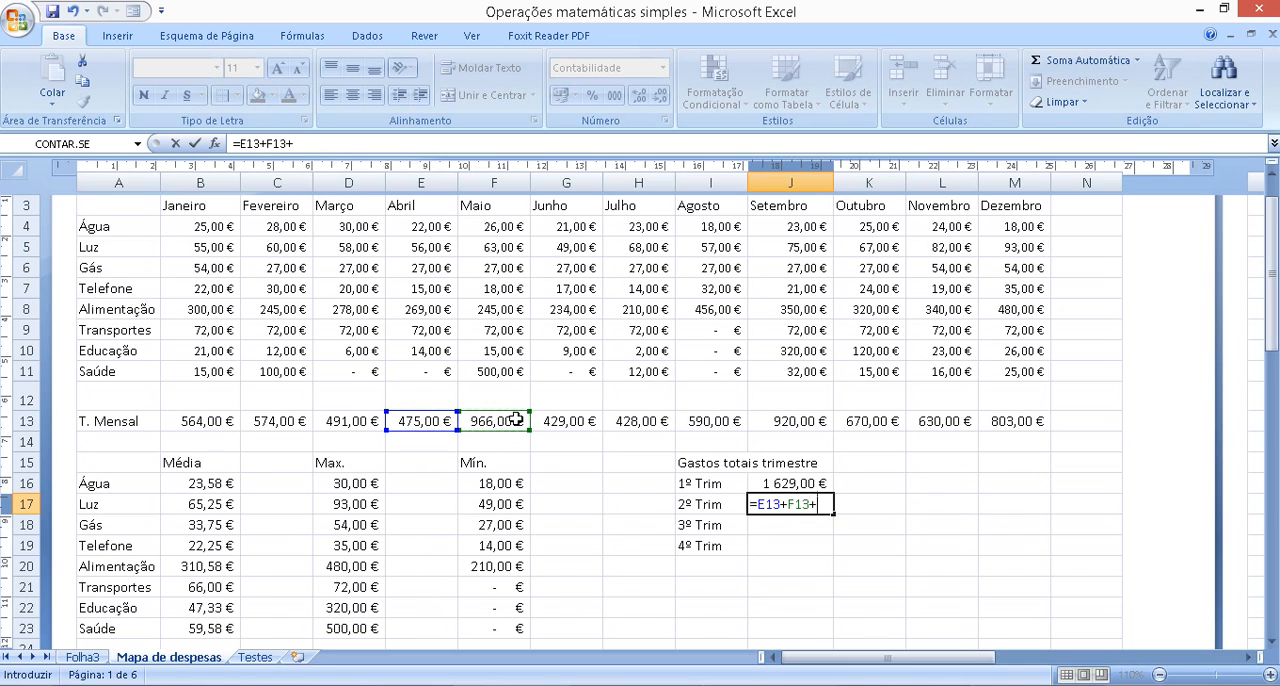
left_click(576, 421)
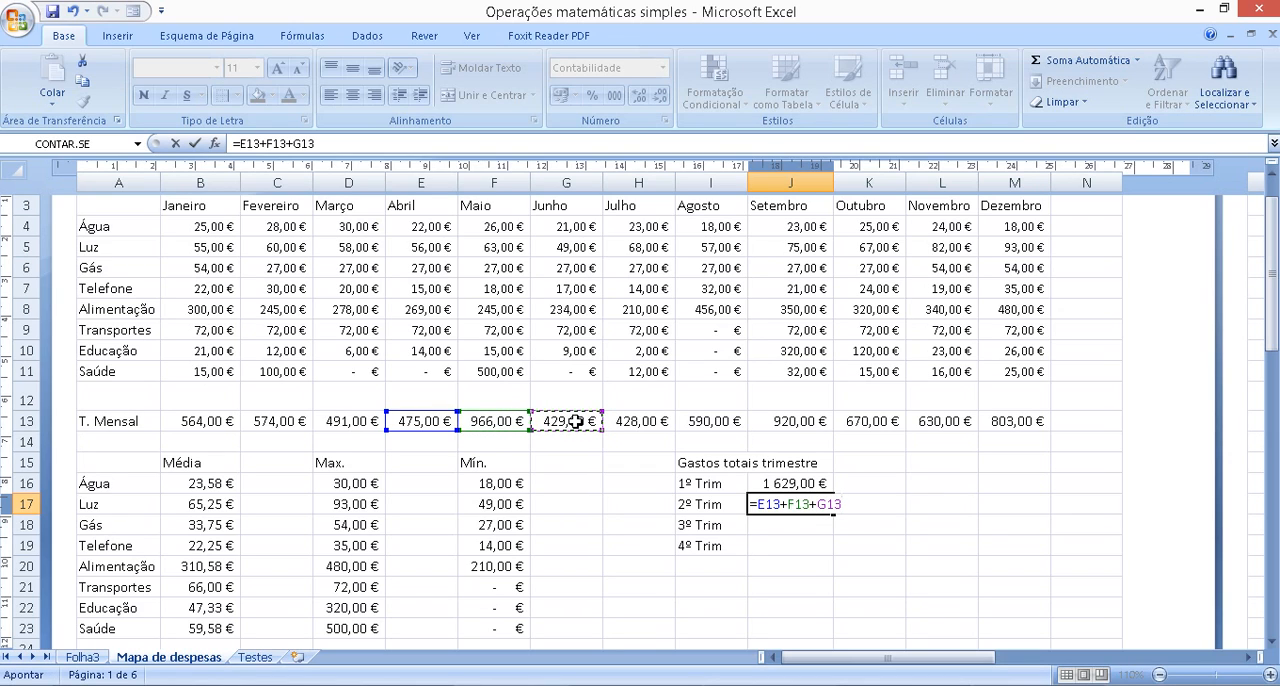
key("Return")
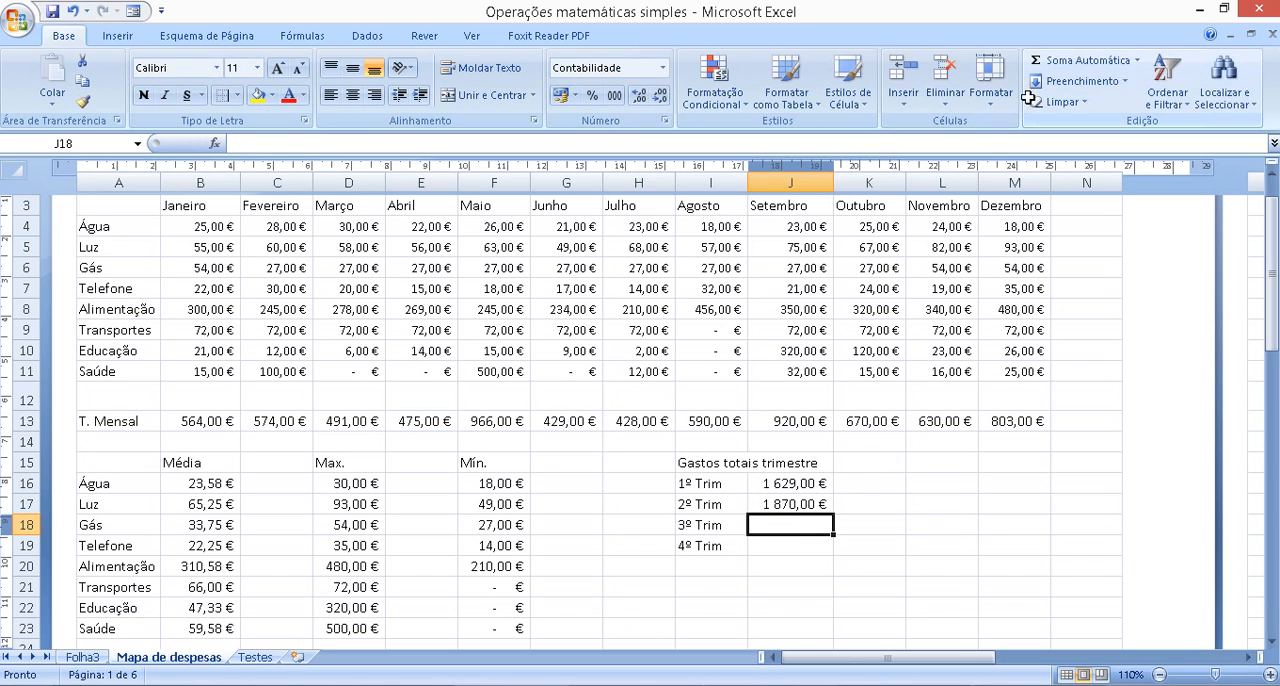
Sum the monthly totals H13:J13 in the 3º Trim cell J18 and K13:M13 in the 4º Trim cell J19
left_click(1048, 62)
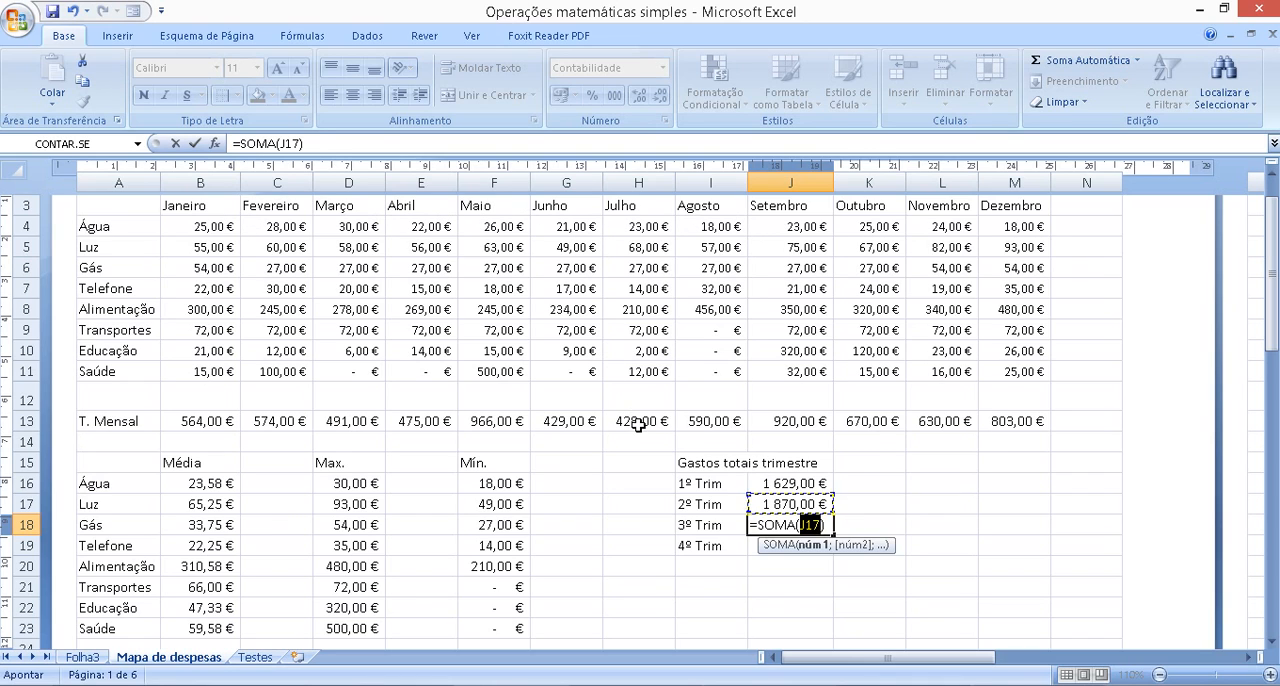
left_click_drag(640, 420, 785, 425)
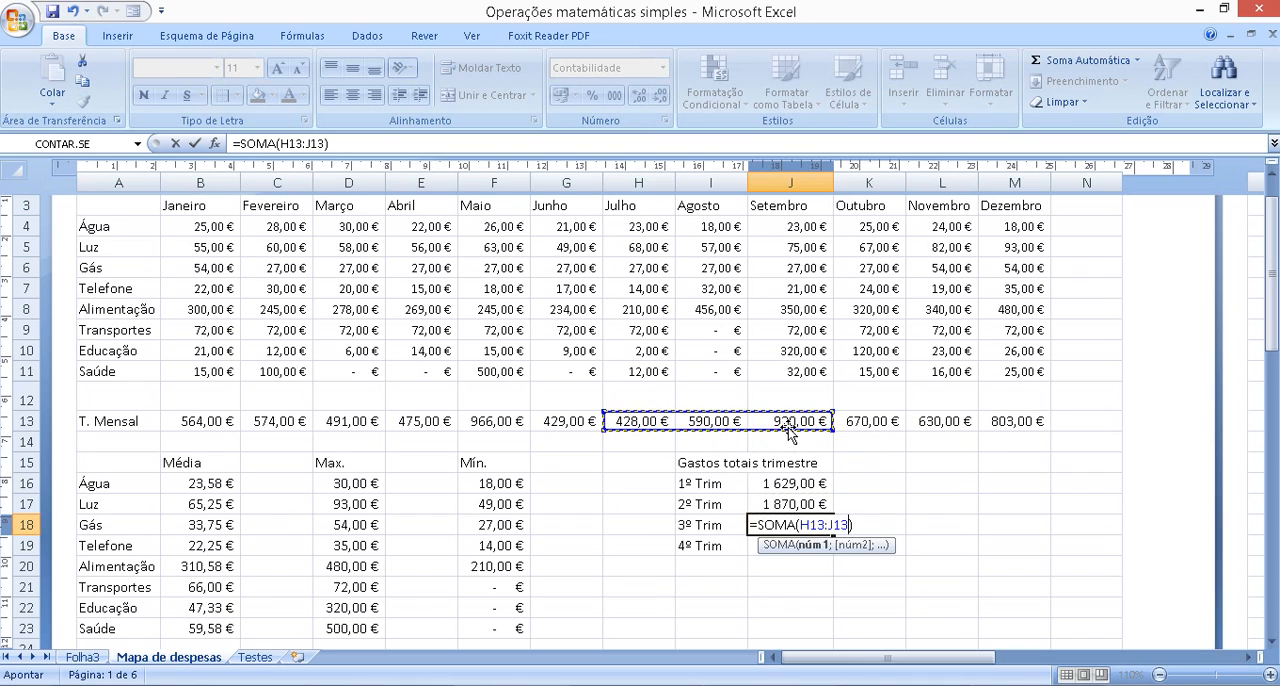
key("Return")
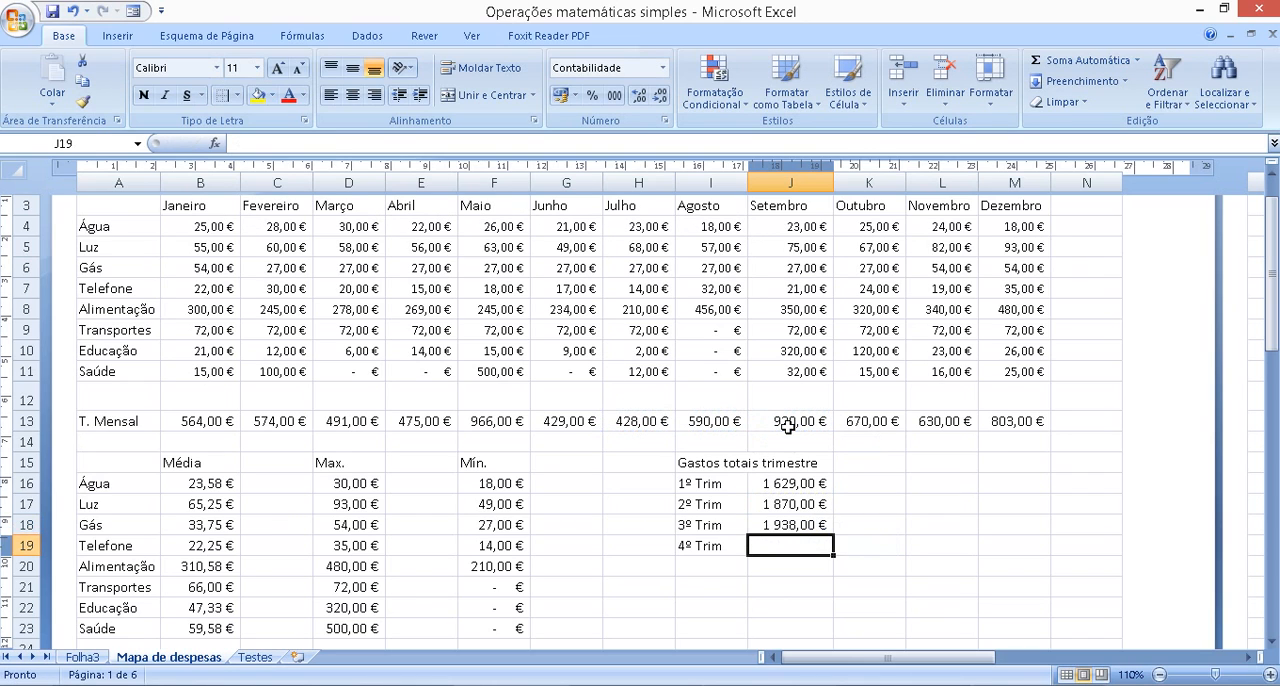
left_click(1090, 60)
left_click_drag(858, 416, 998, 418)
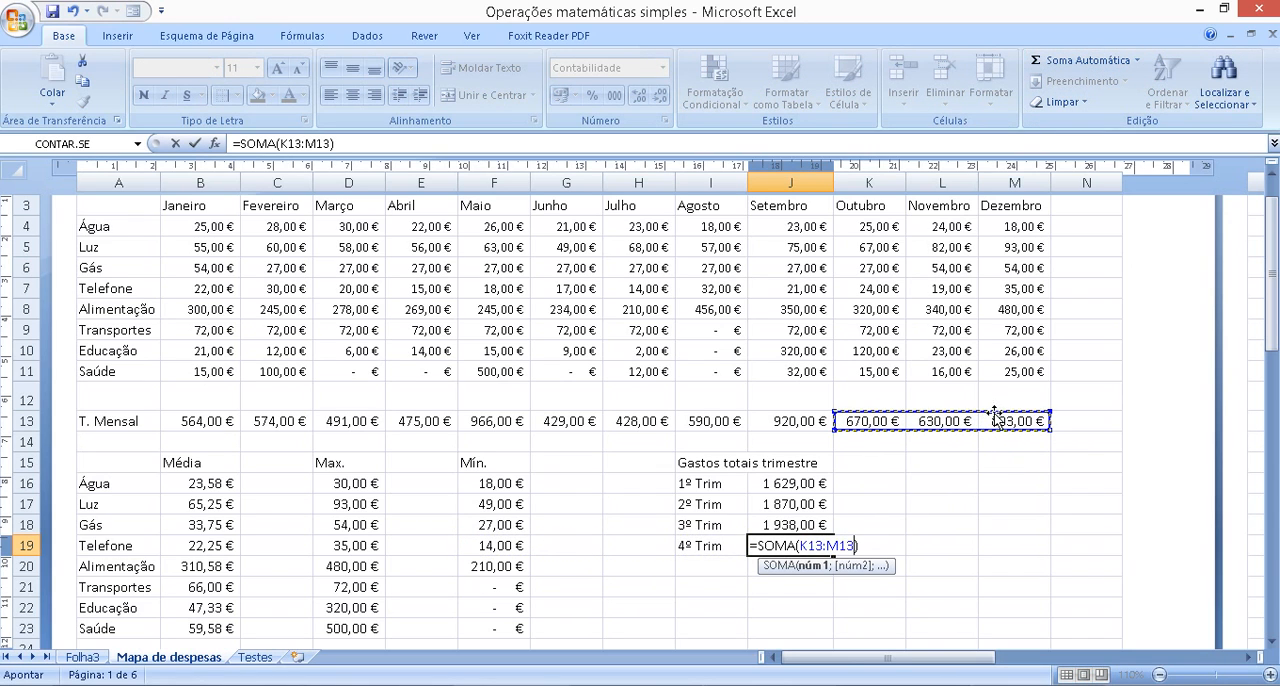
key("Return")
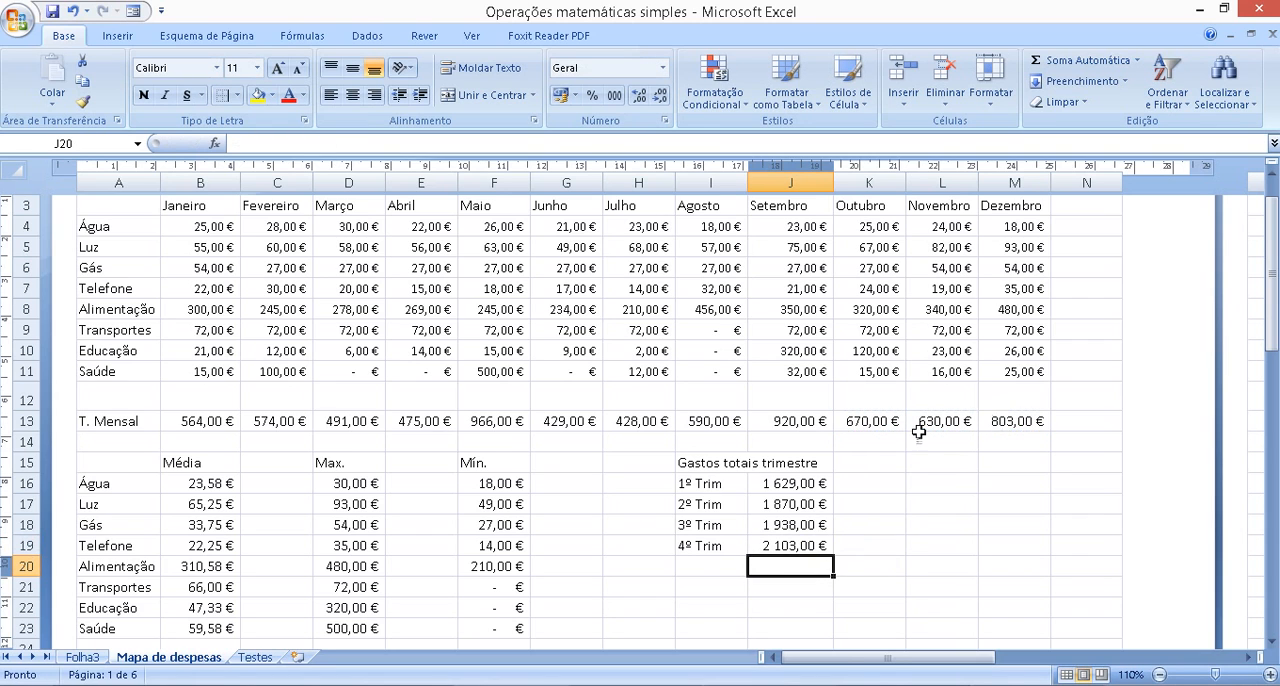
Insert a 2D clustered column chart (Colunas Agrupadas) of the monthly expenses in A3:M11
scroll(935, 544, "down", 2)
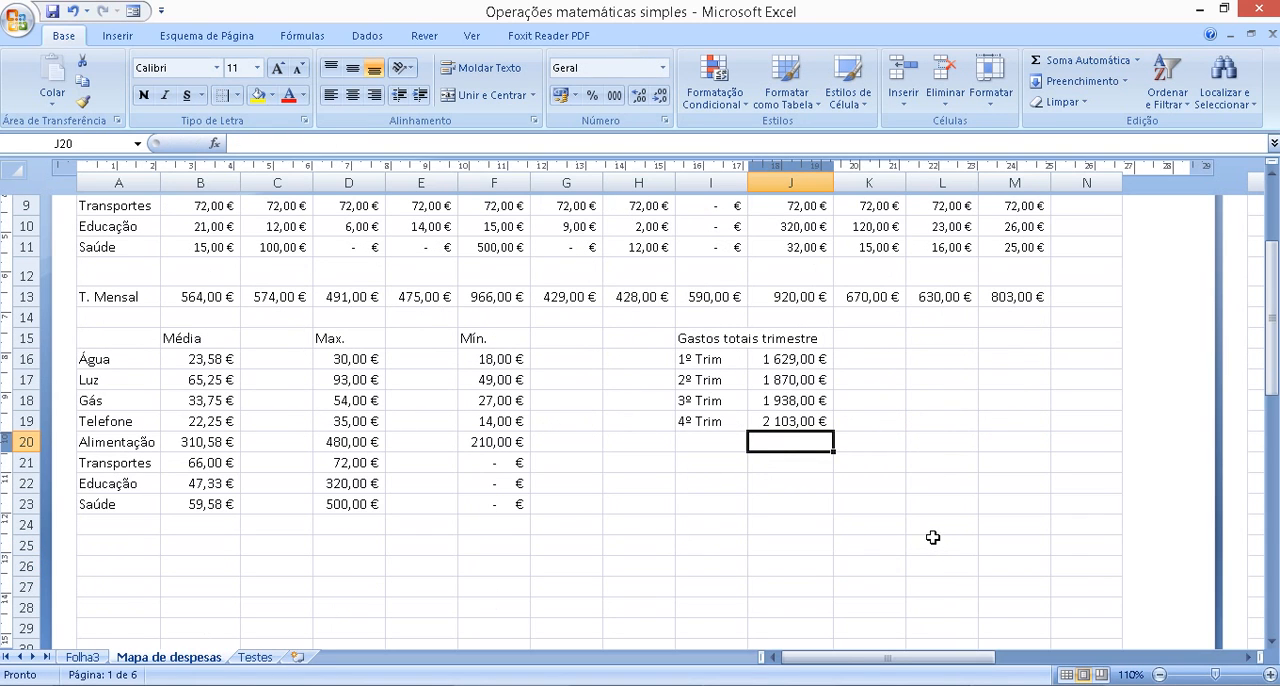
scroll(997, 536, "up", 3)
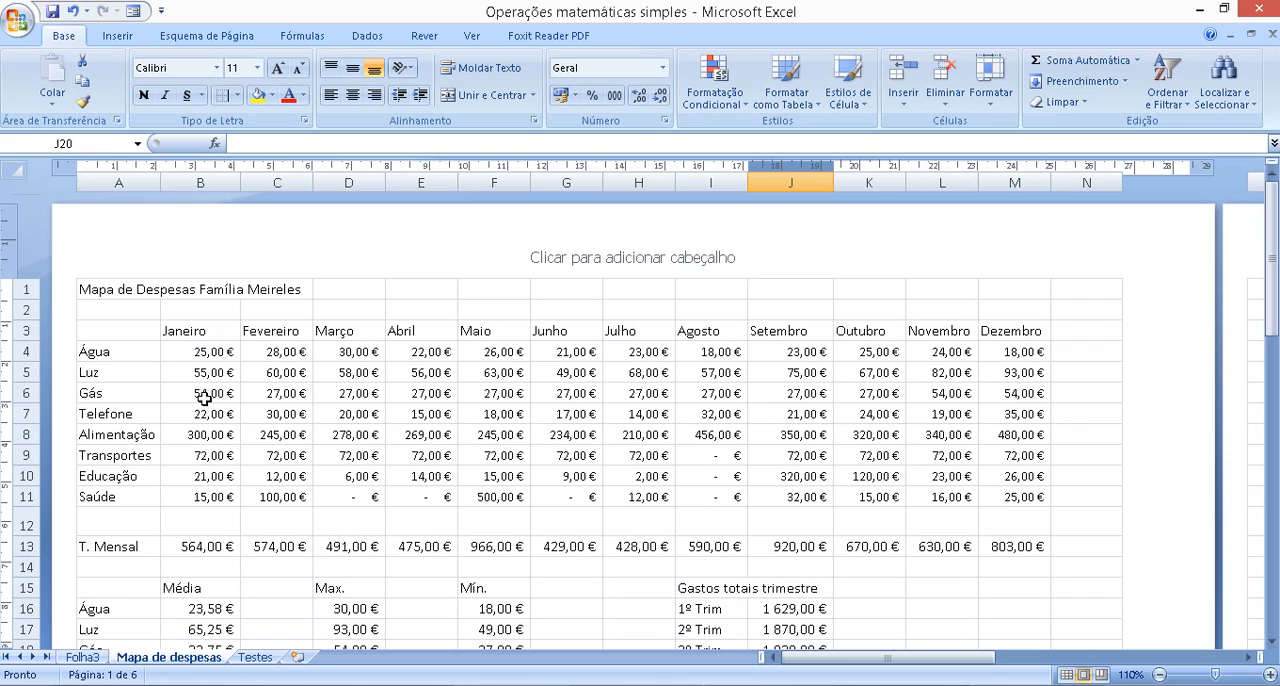
left_click_drag(118, 329, 1010, 498)
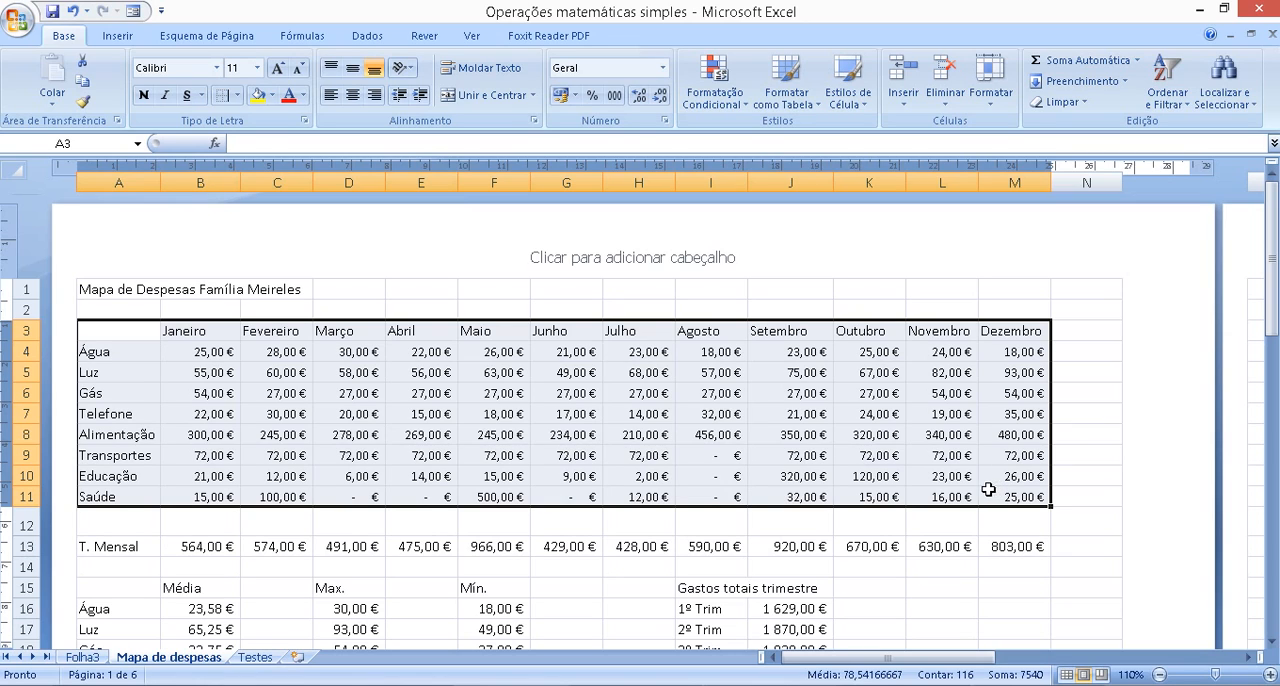
left_click(118, 37)
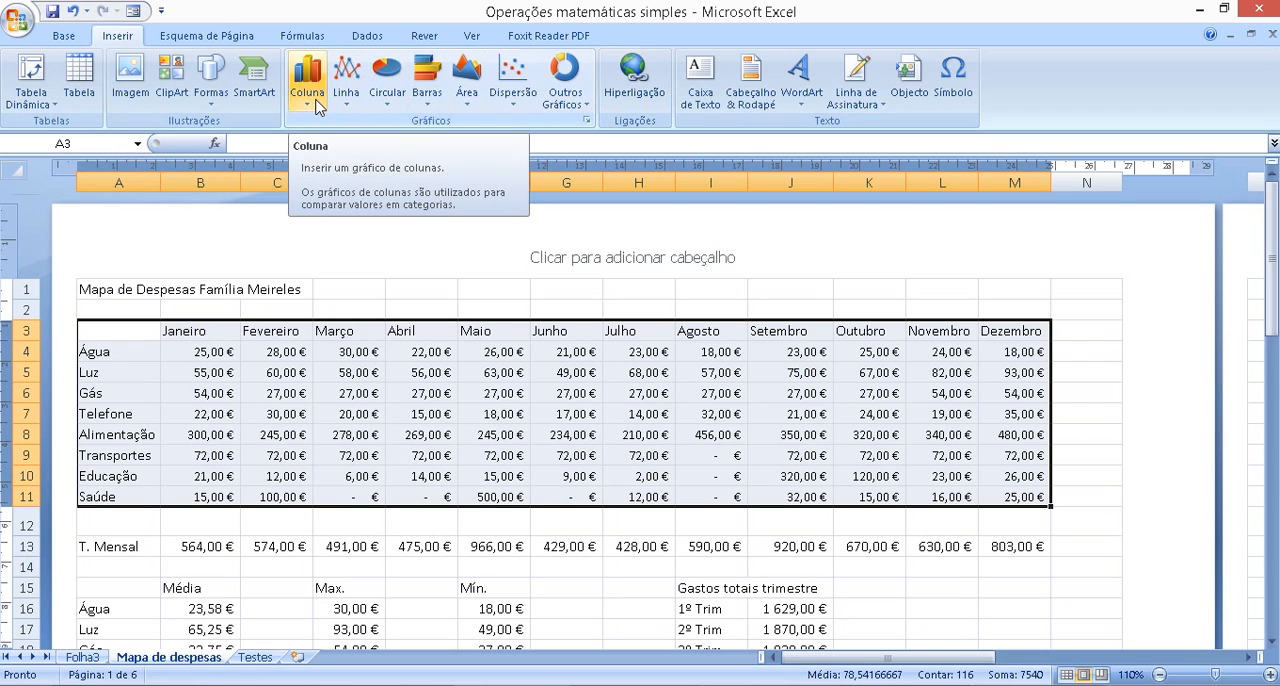
left_click(317, 106)
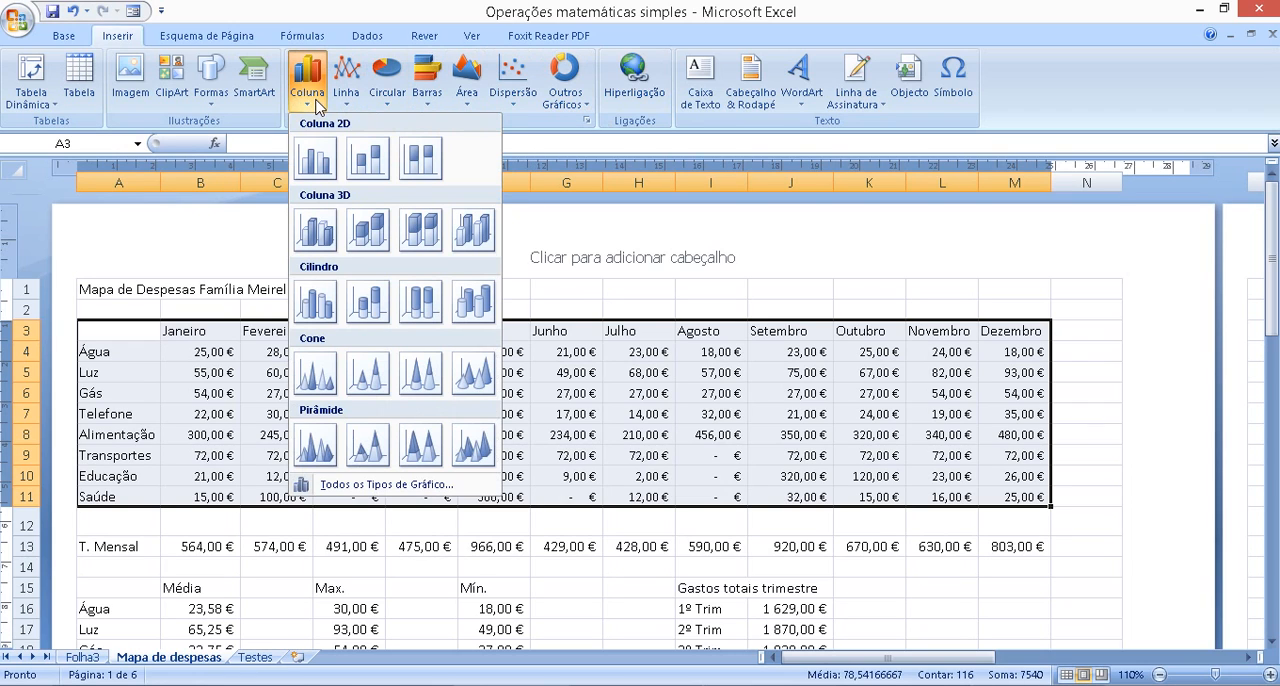
left_click(315, 158)
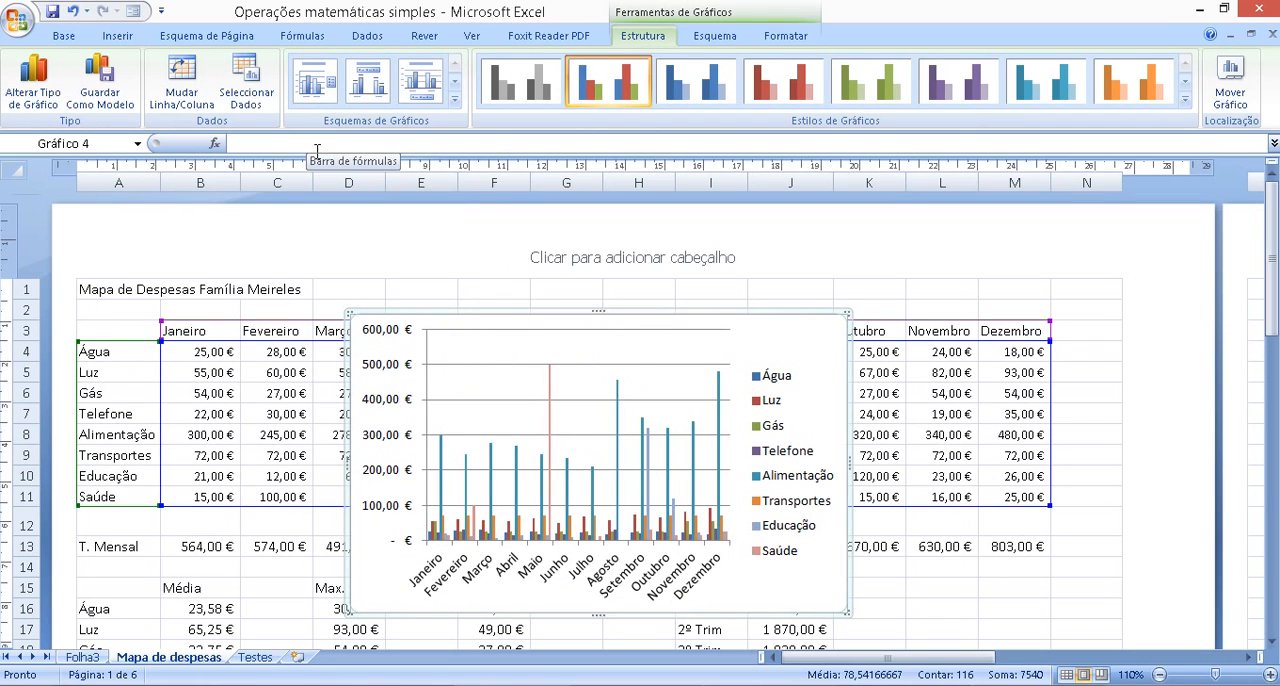
Move the expense column chart to the Folha3 sheet as an embedded object
left_click_drag(648, 314, 660, 243)
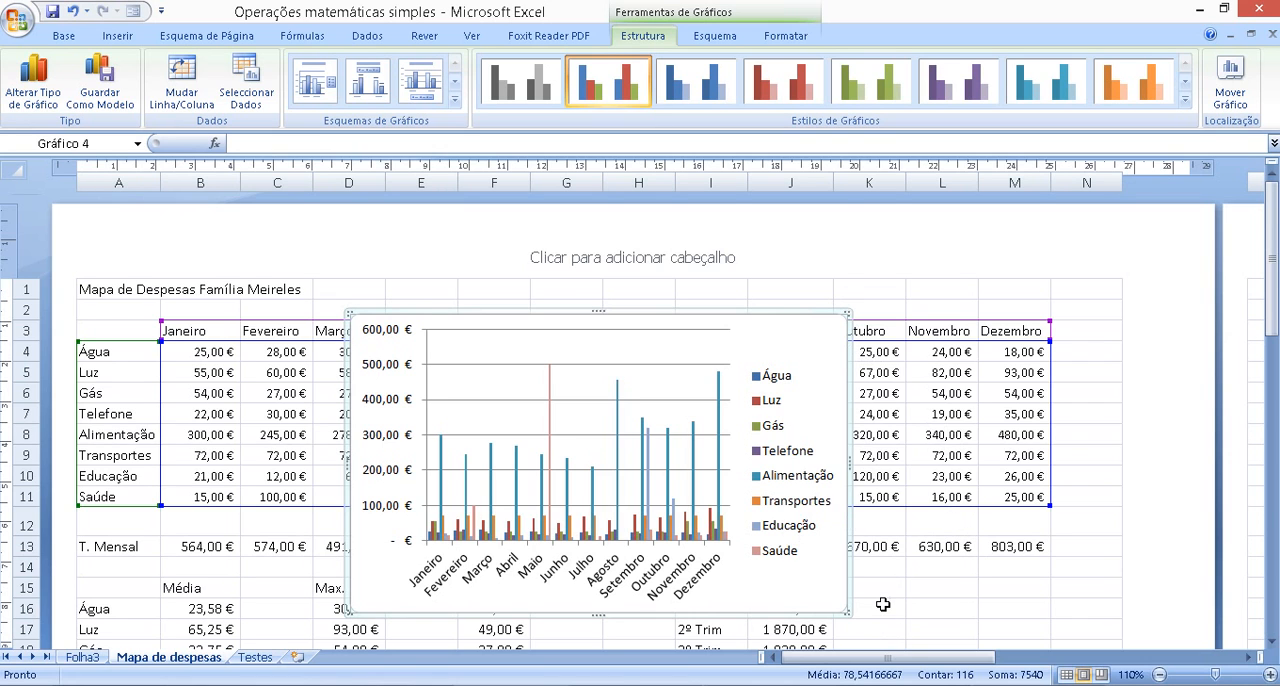
scroll(883, 603, "down", 3)
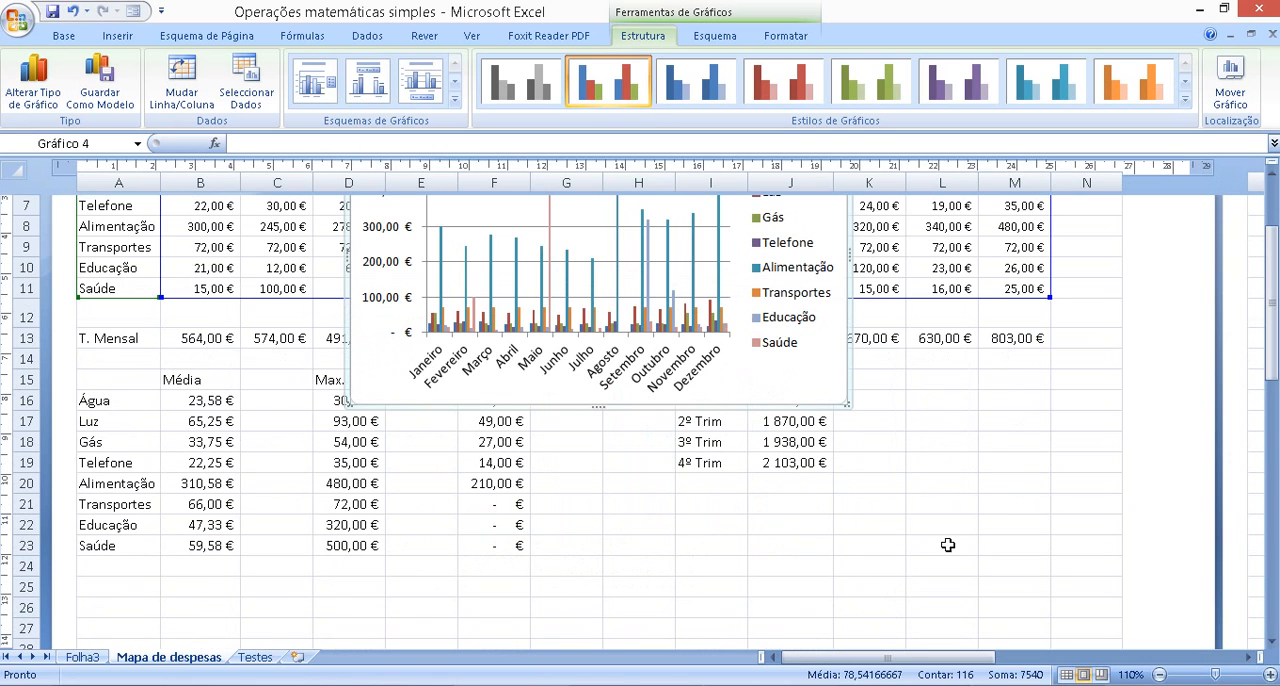
scroll(950, 548, "up", 3)
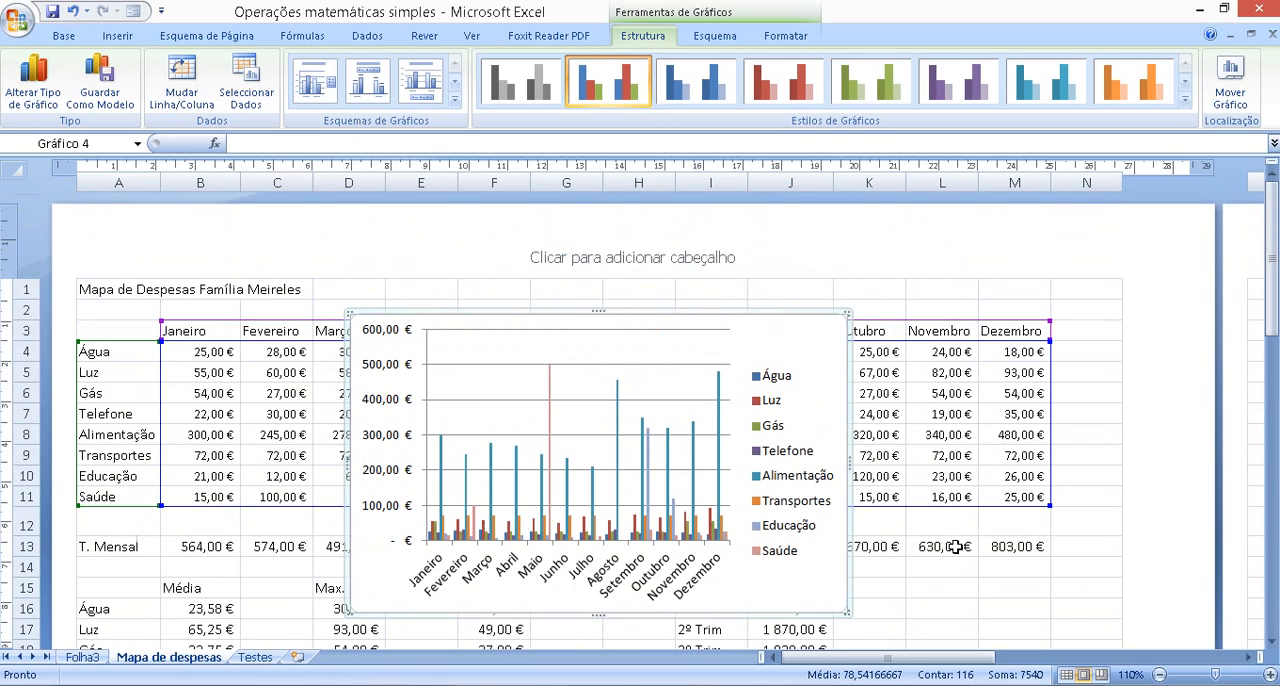
right_click(792, 313)
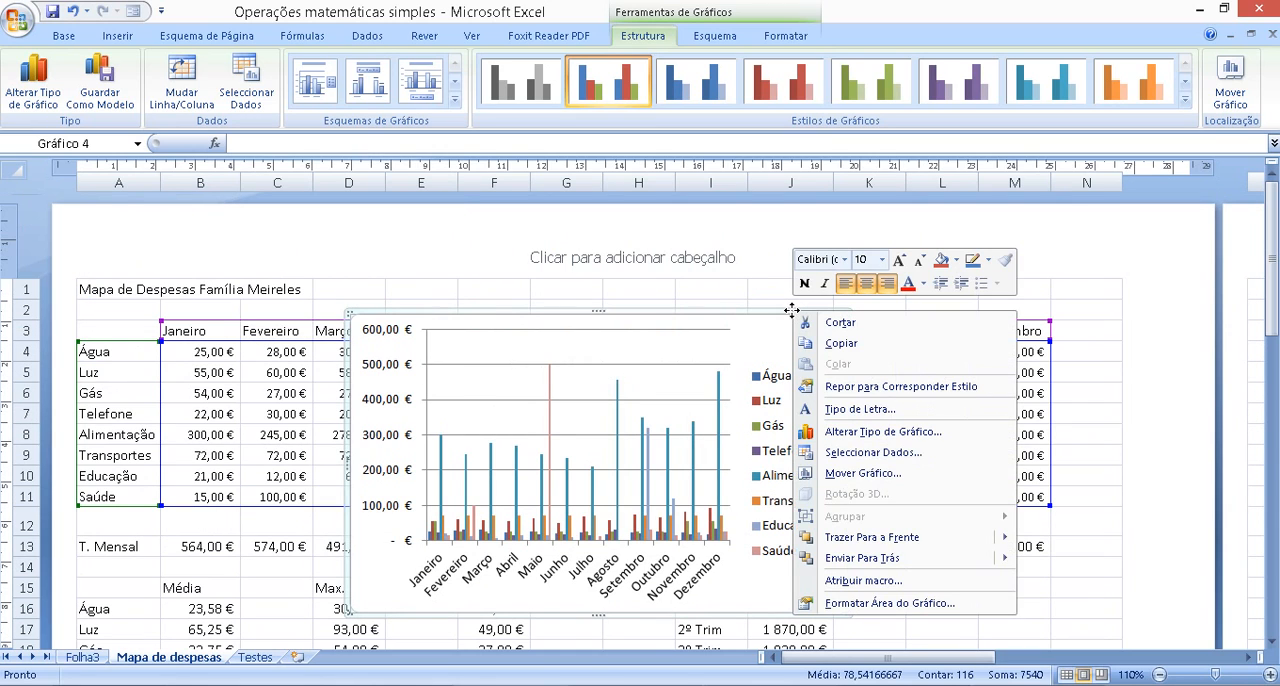
left_click(839, 478)
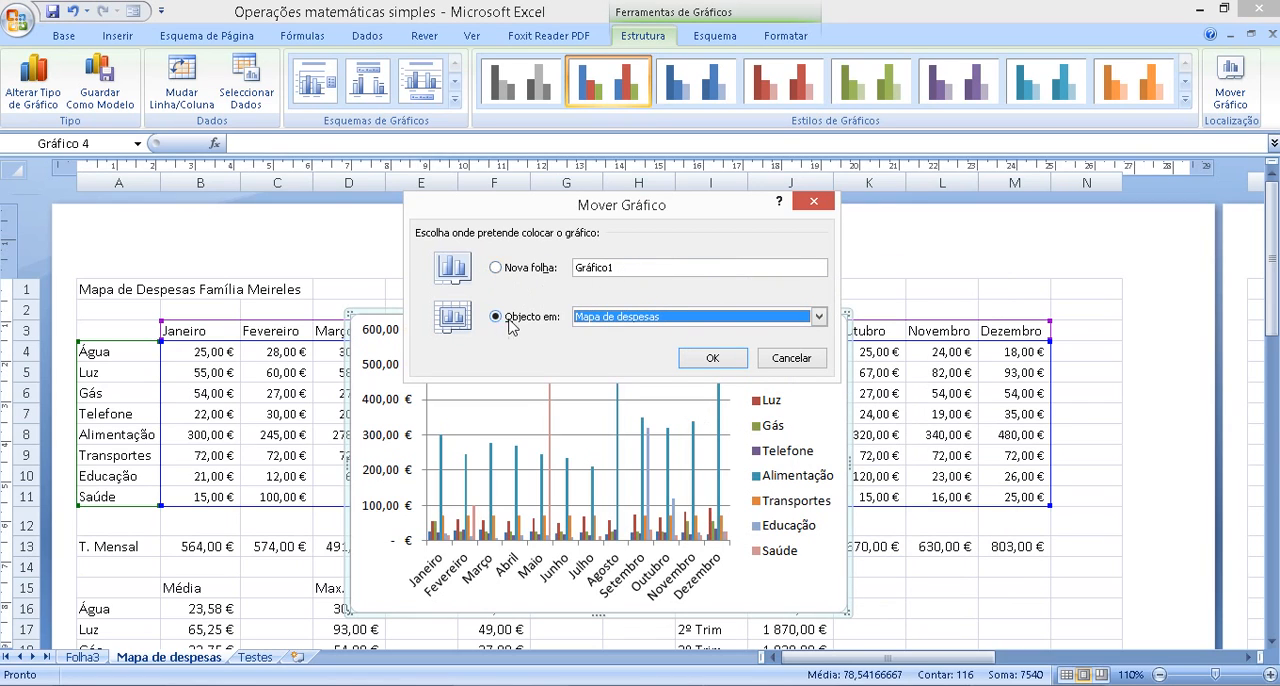
left_click(818, 317)
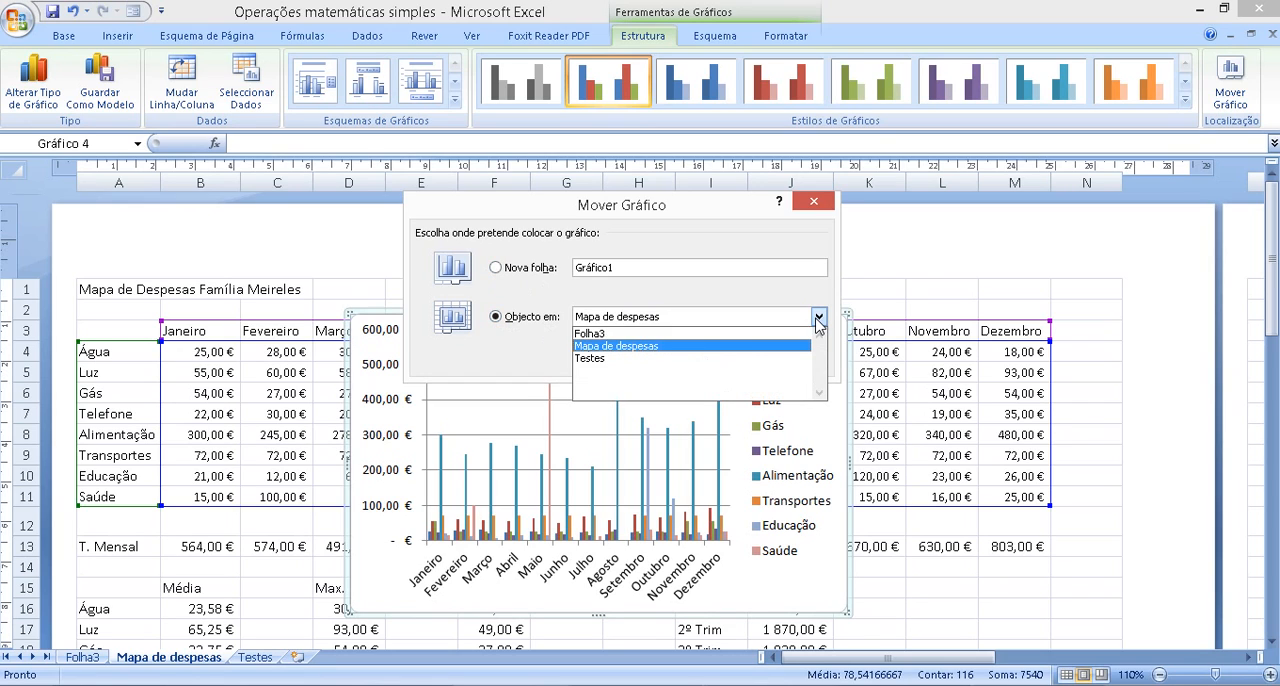
left_click(628, 336)
left_click(692, 363)
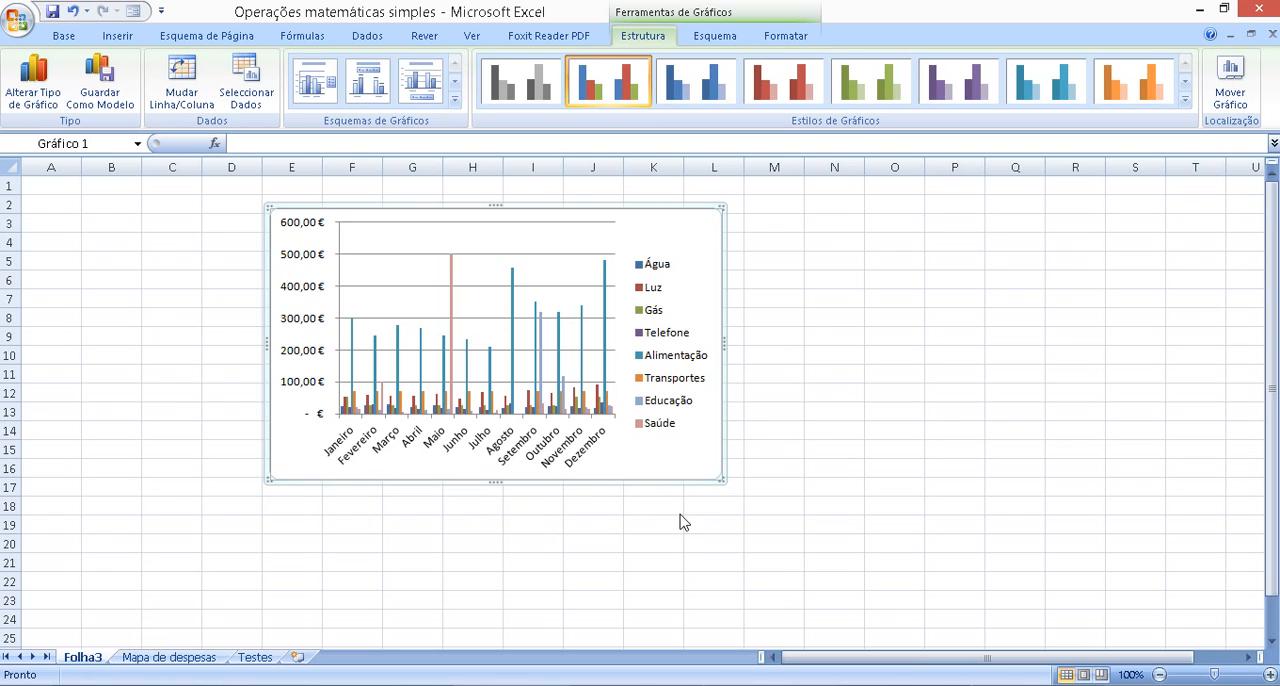
Enlarge the chart on Folha3 to cover about columns E to O and rows 1 to 31
left_click_drag(720, 476, 900, 635)
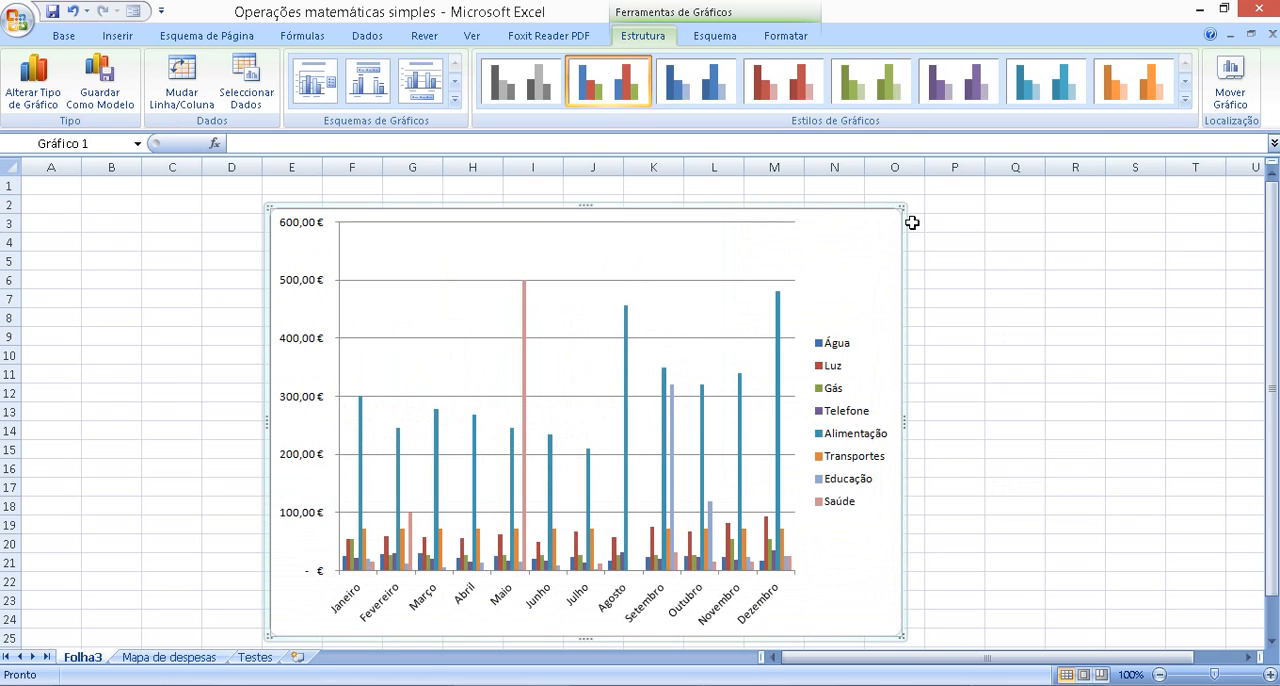
left_click_drag(902, 207, 935, 182)
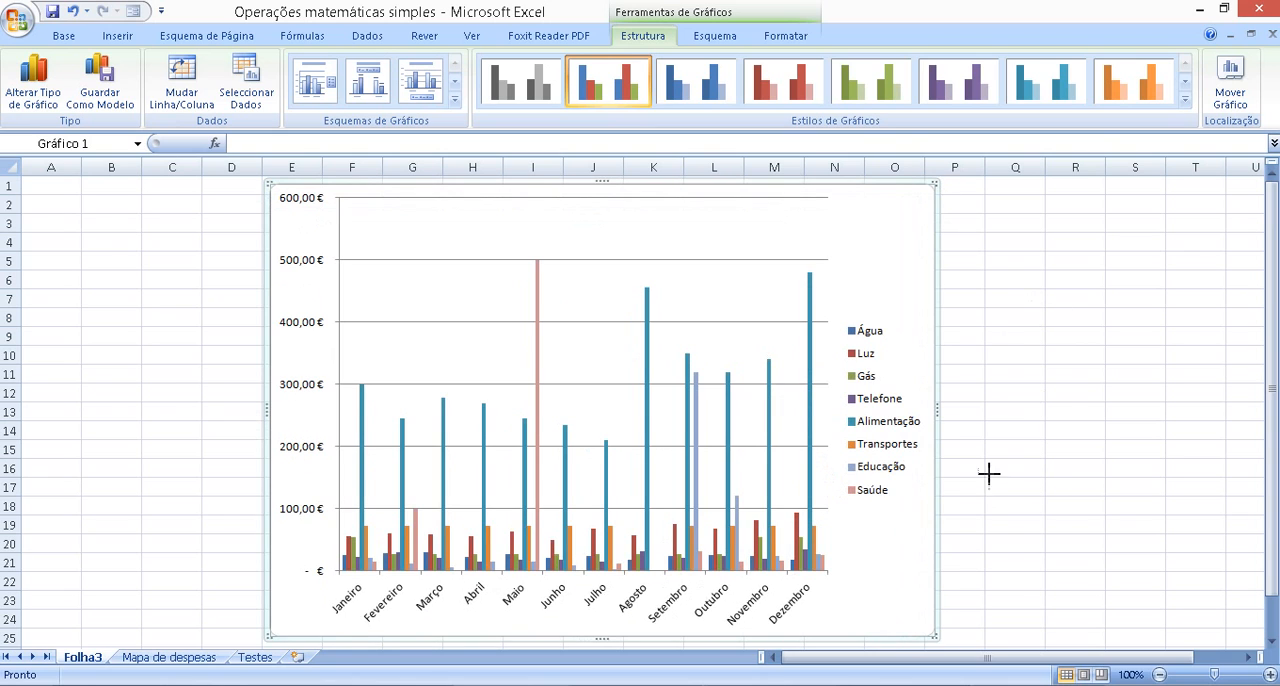
left_click_drag(266, 634, 260, 644)
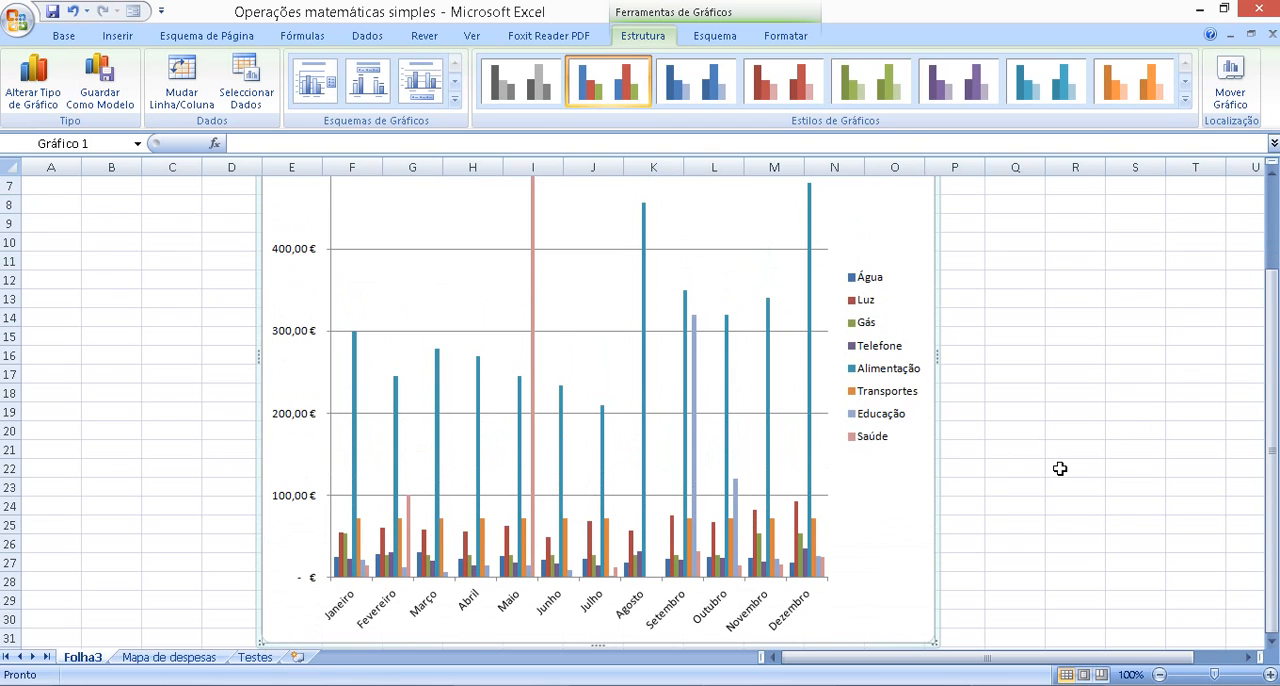
scroll(1060, 468, "up", 2)
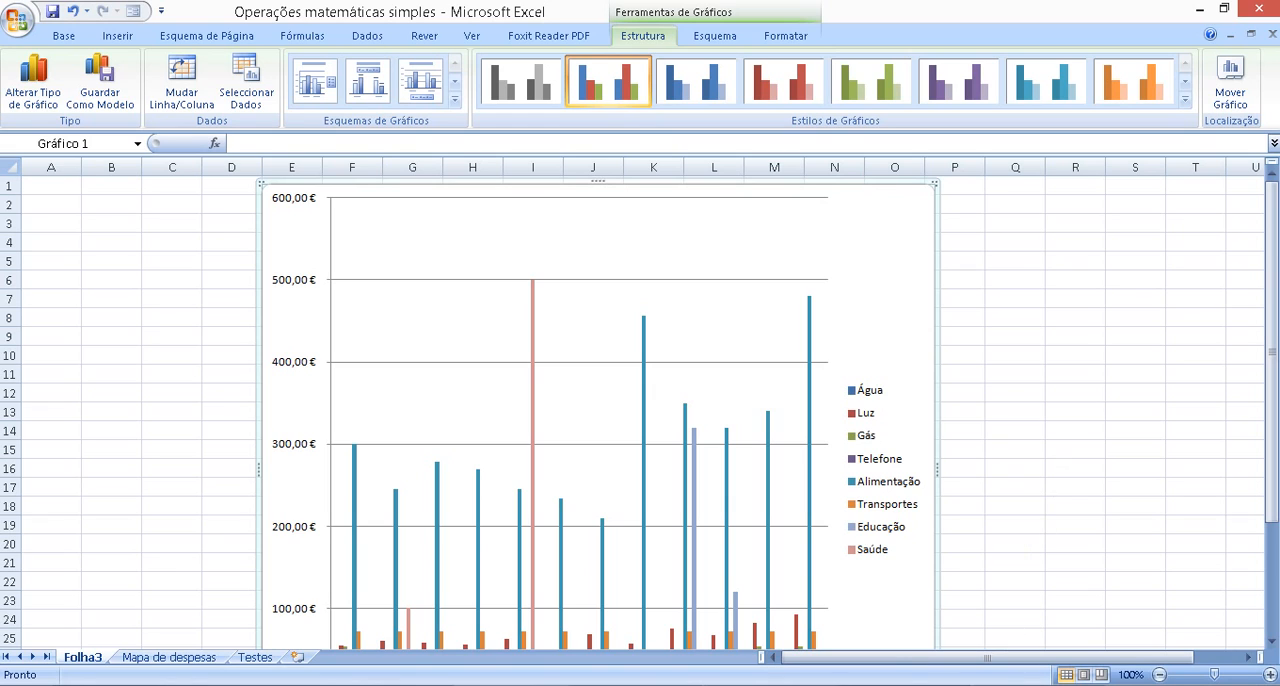
mouse_move(1038, 684)
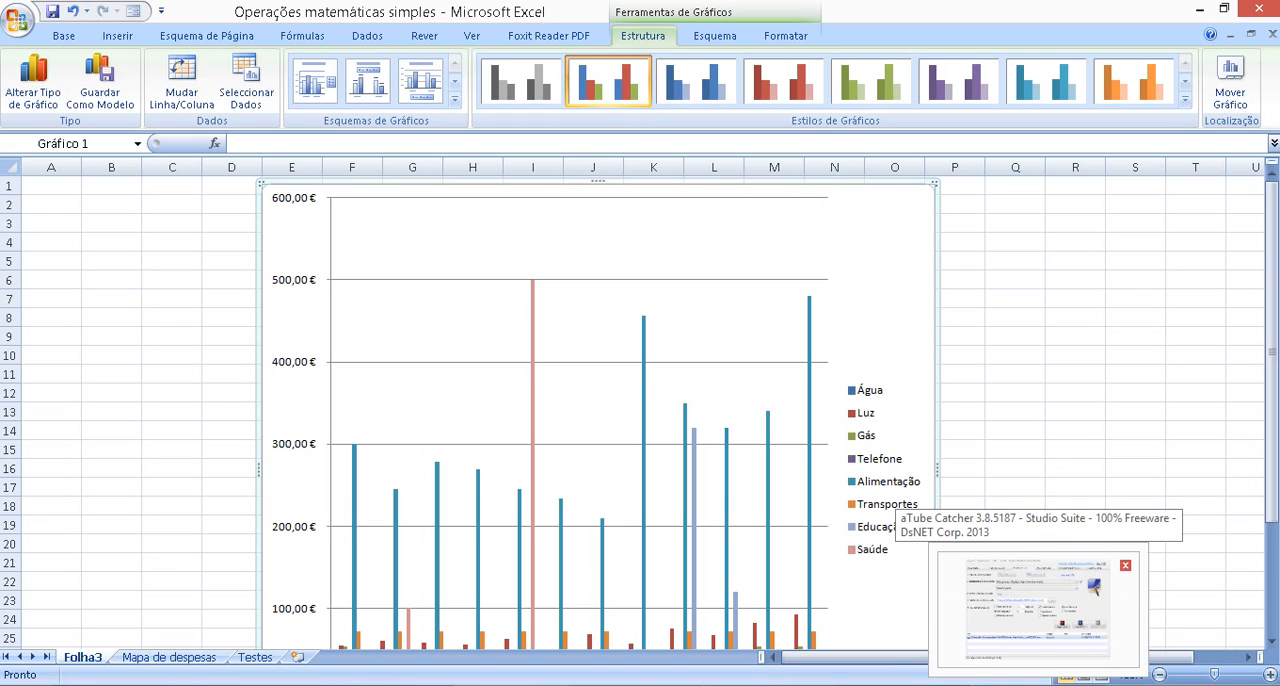